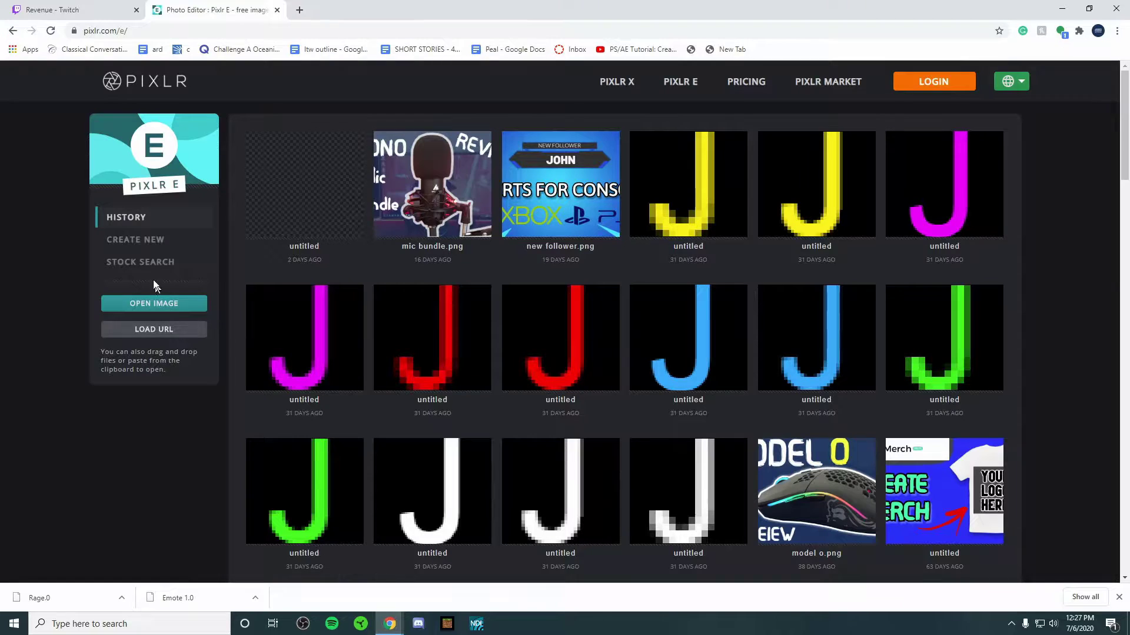
Create a new 500 x 500 px image named "Twitch Emote" without a background.
click(133, 240)
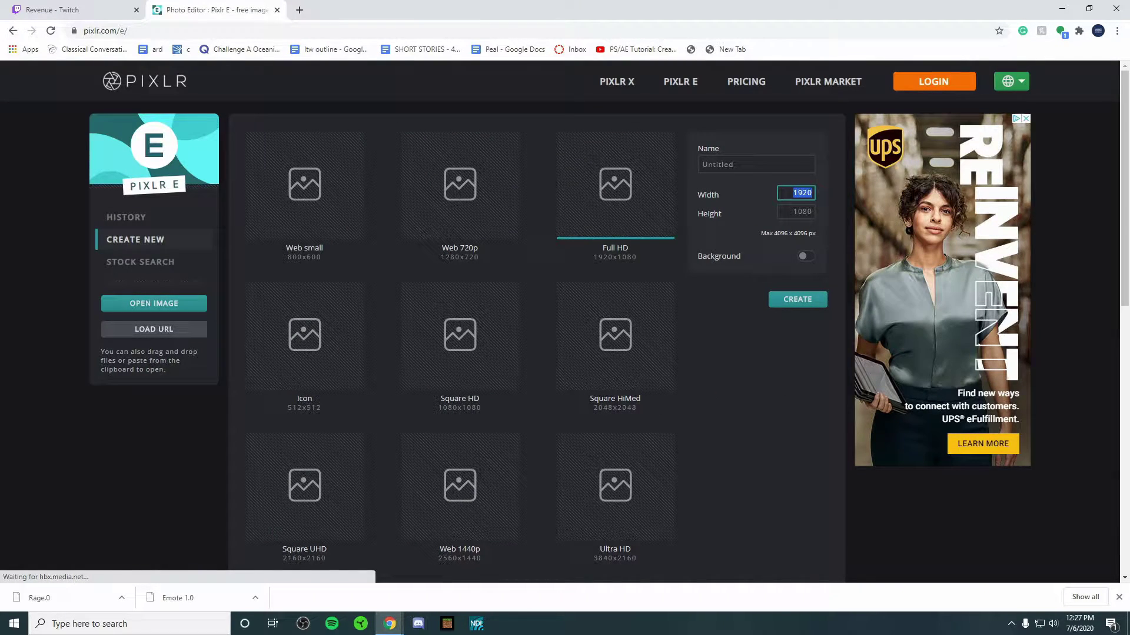
key(BackSpace)
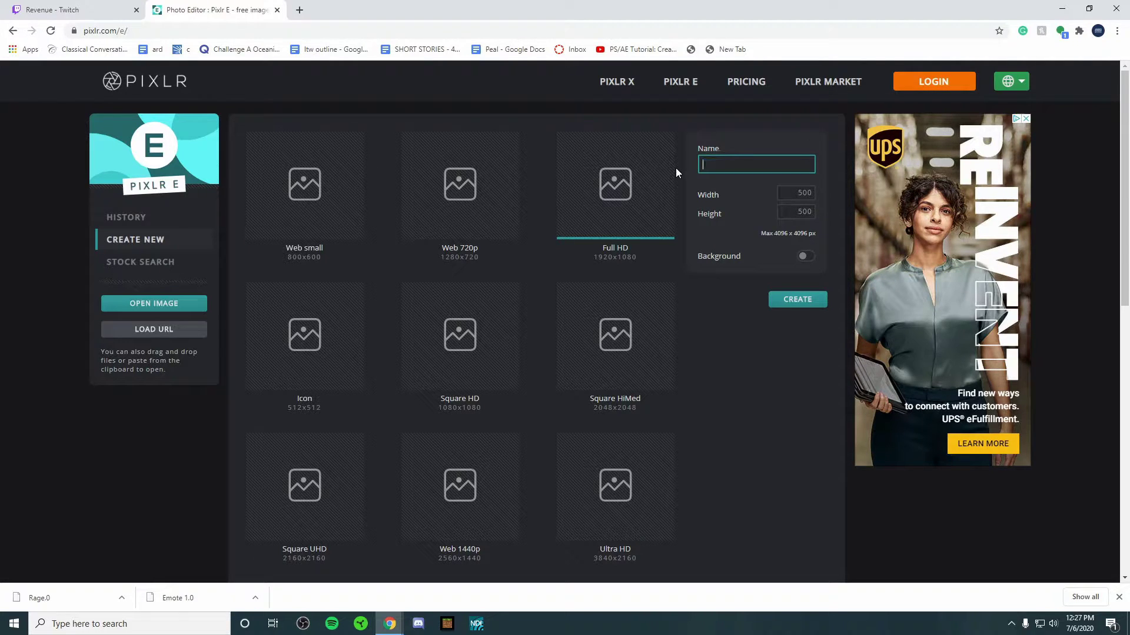
text(Twitch Emote)
click(744, 265)
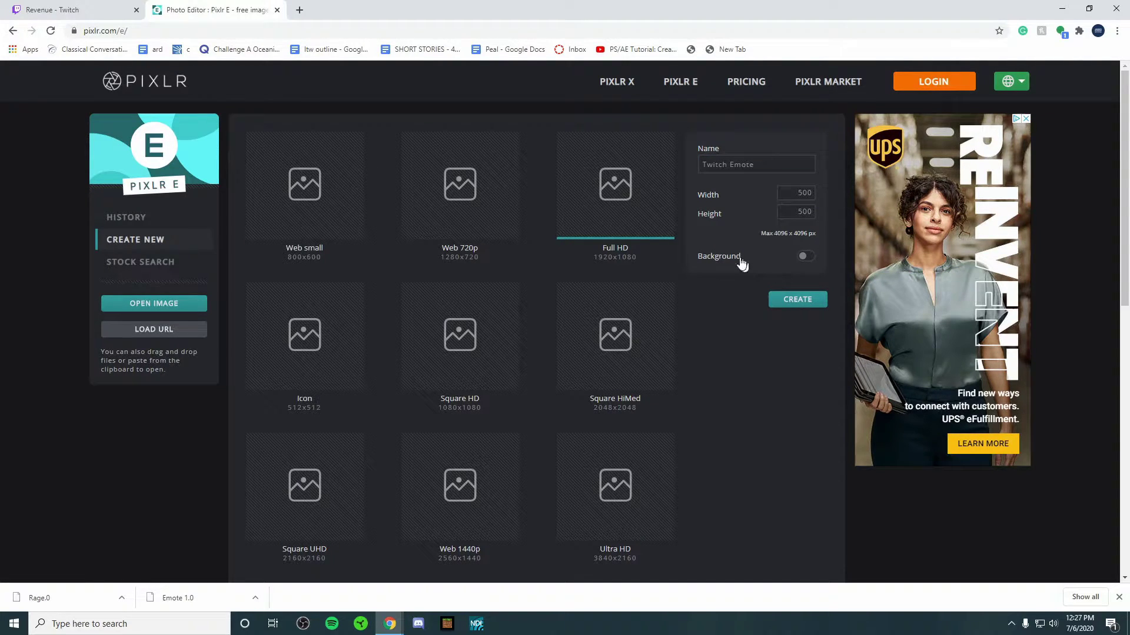
click(779, 301)
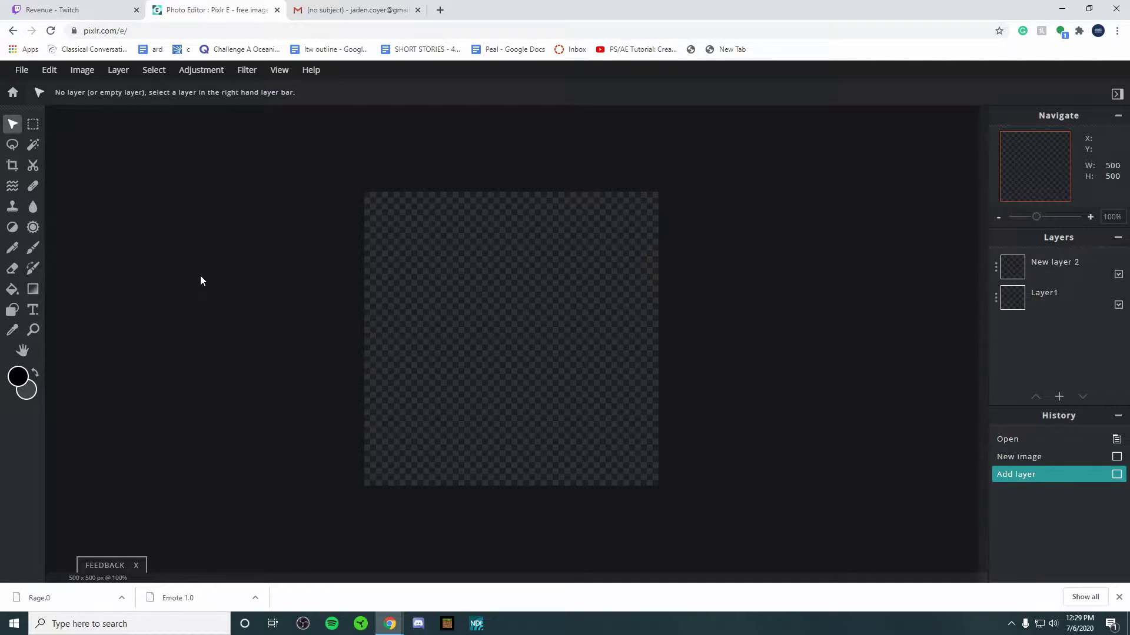
Add the image file AWK 2 (3).PNG to the blank canvas as a new layer.
click(116, 71)
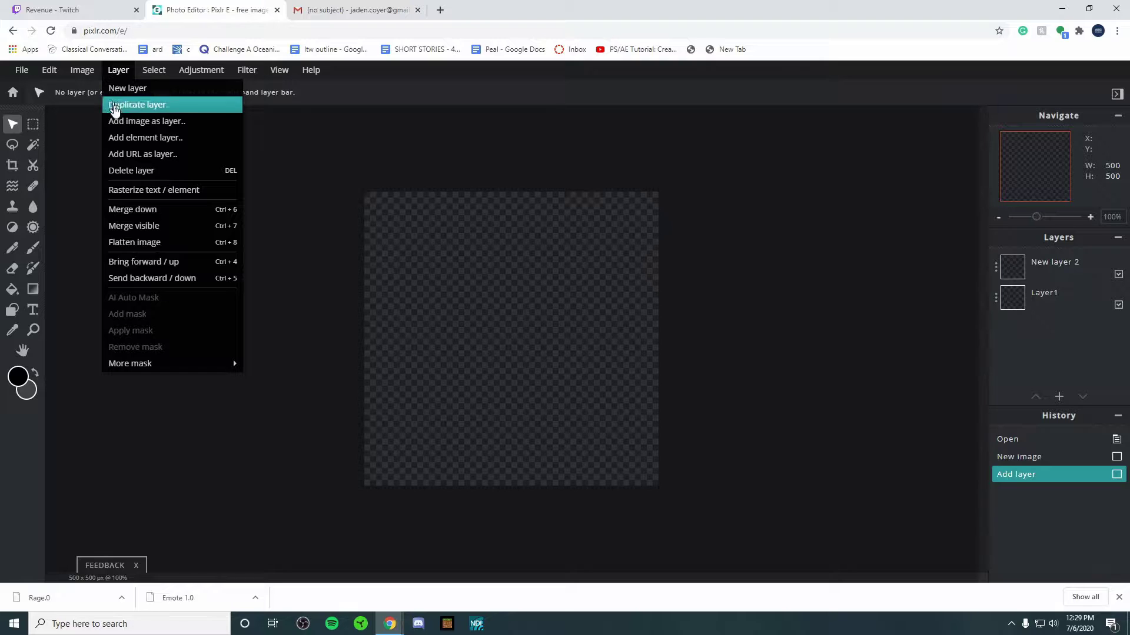
click(119, 120)
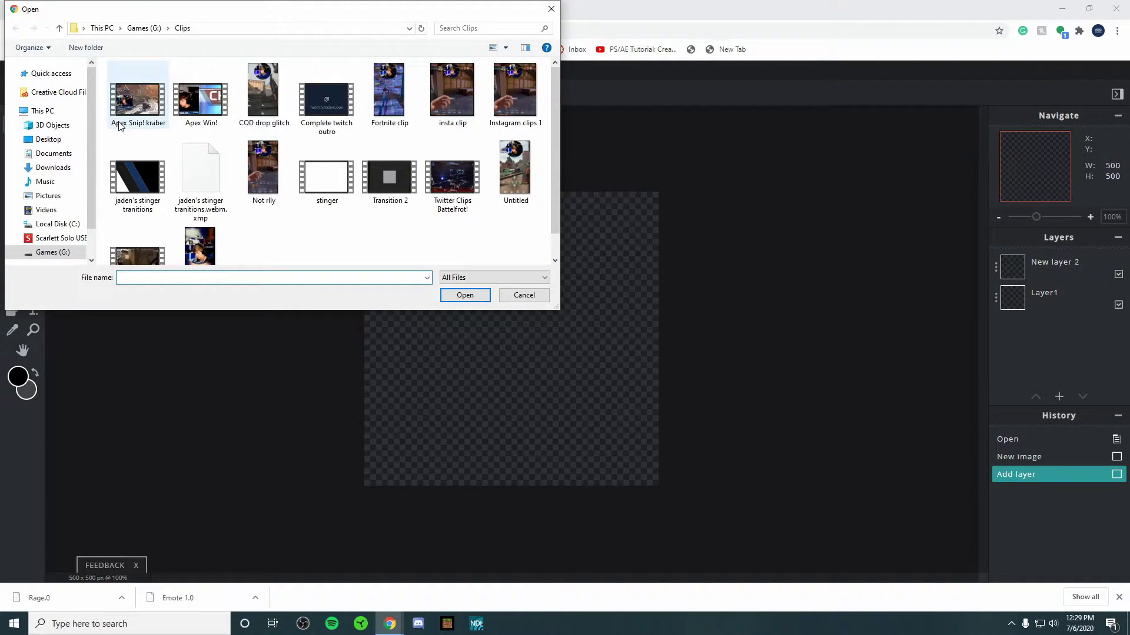
double_click(200, 246)
Enlarge and reposition the photo layer so it fills the whole canvas with the head centred.
drag(488, 341, 511, 393)
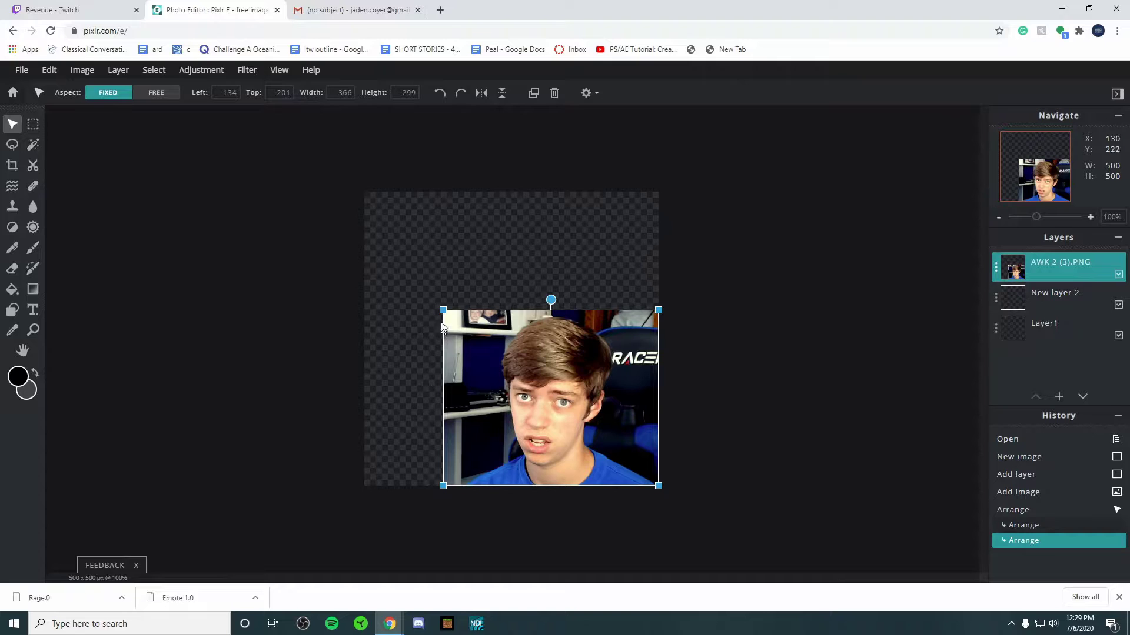
drag(443, 315, 509, 314)
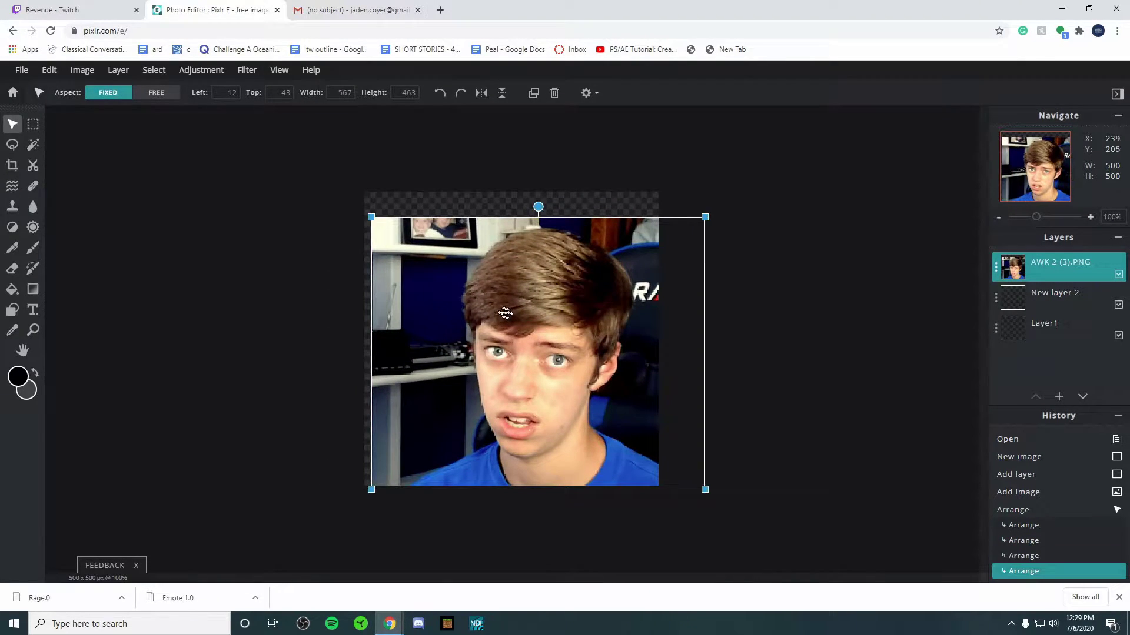
drag(370, 217, 331, 189)
drag(366, 283, 358, 285)
click(311, 288)
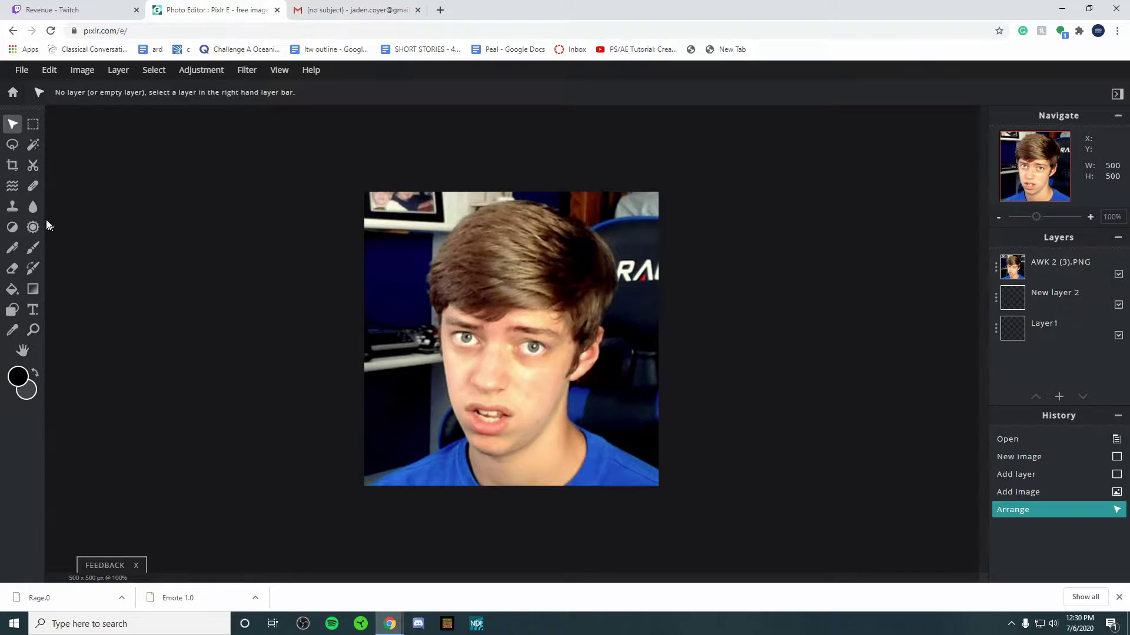
Set up the Eraser on the AWK 2 (3).PNG layer with a hard round 15 px brush.
key(e)
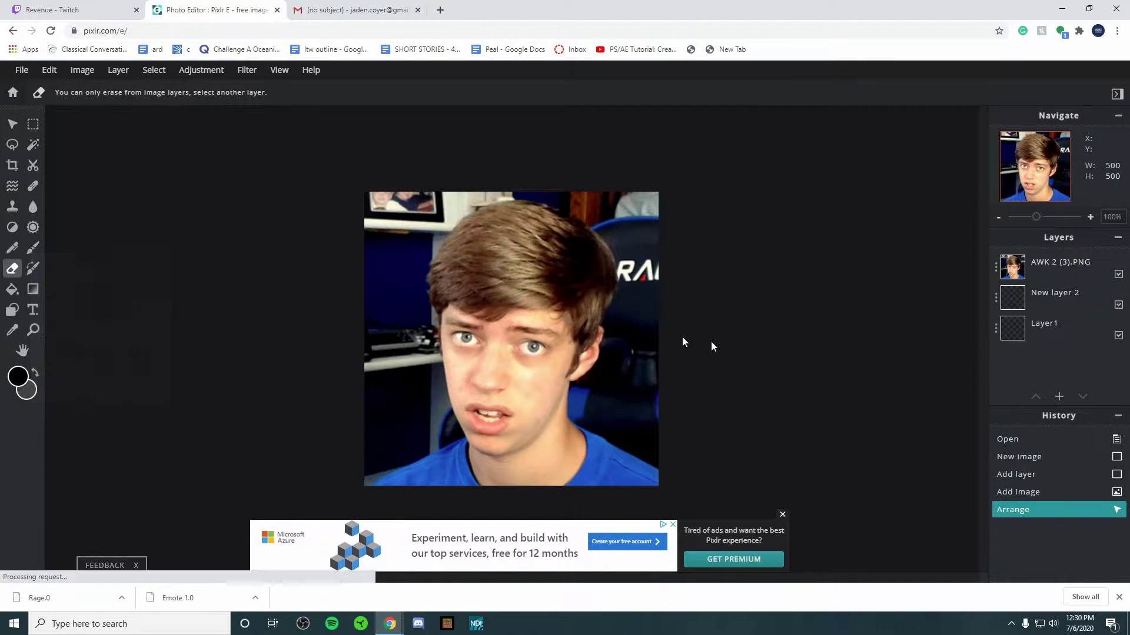
click(1053, 265)
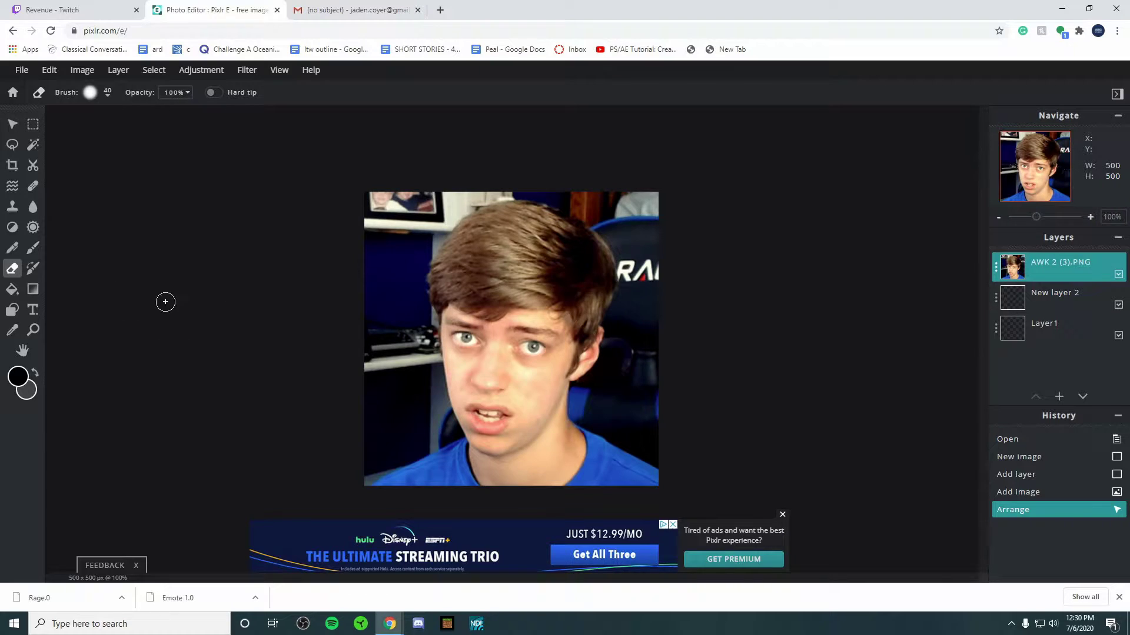
click(107, 94)
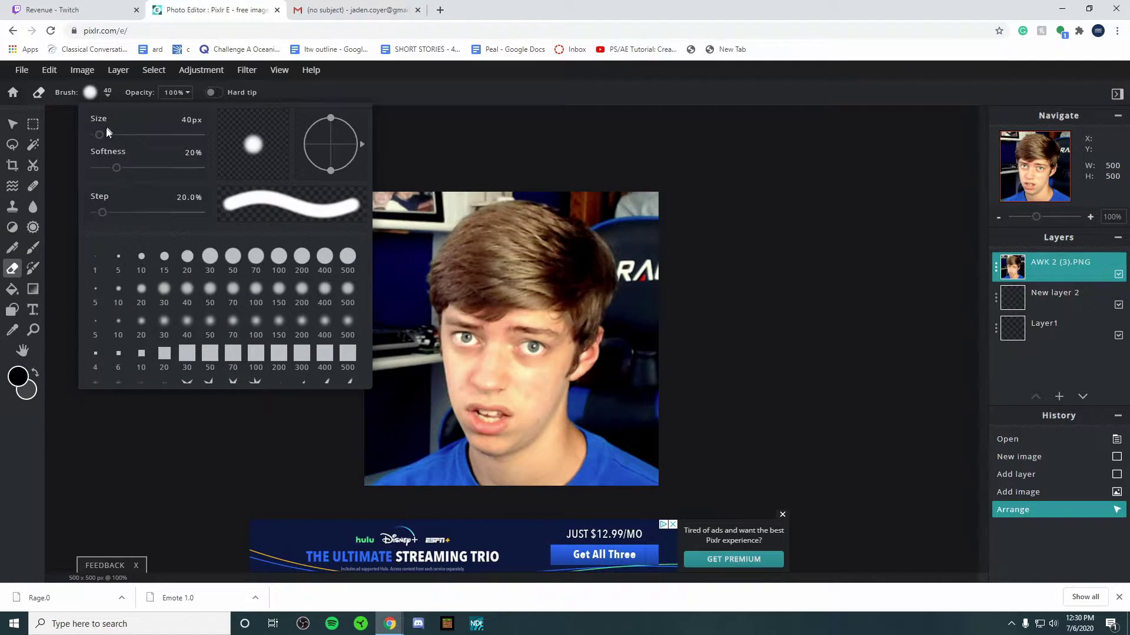
drag(98, 135, 98, 137)
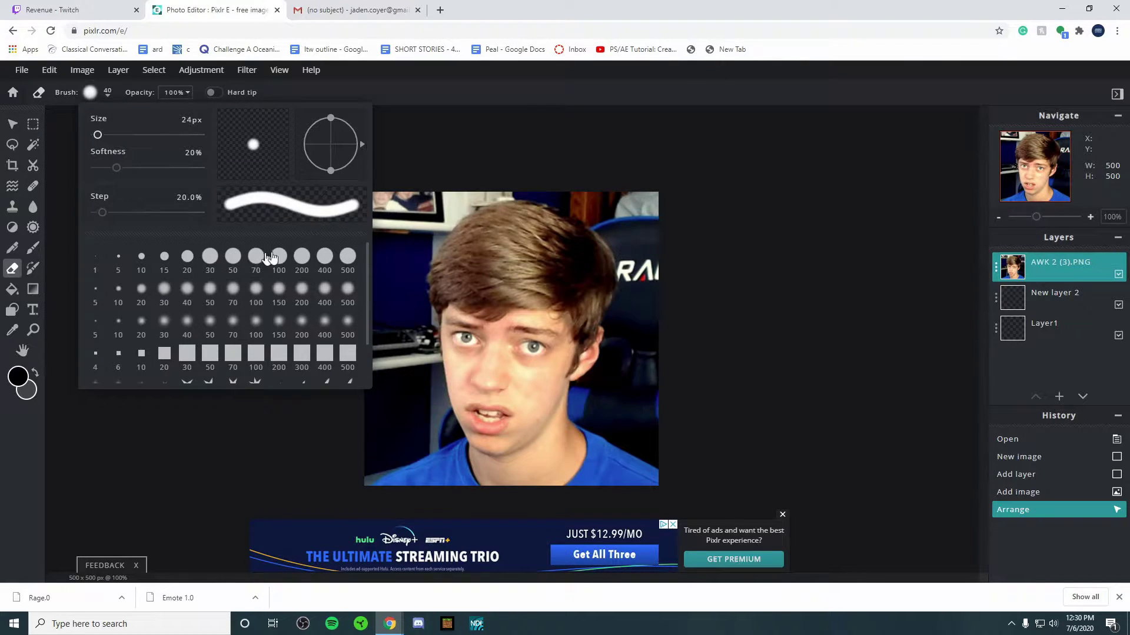
click(164, 263)
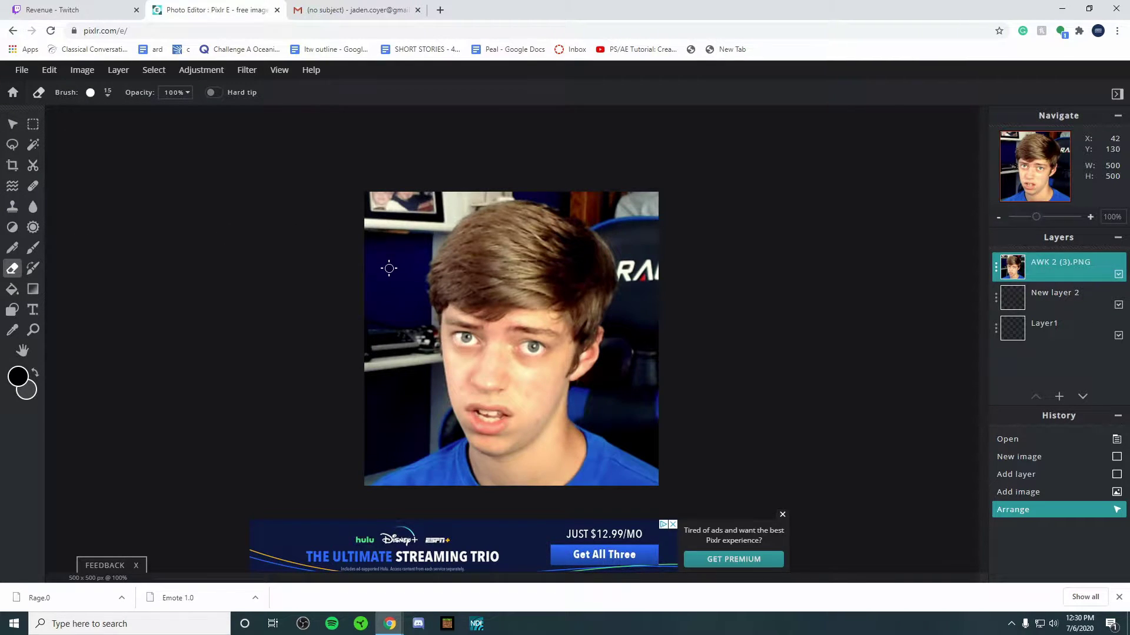
Erase the background along the outline of the head and neck, undoing the last two eraser strokes.
scroll(386, 263, up, 1)
drag(345, 232, 344, 303)
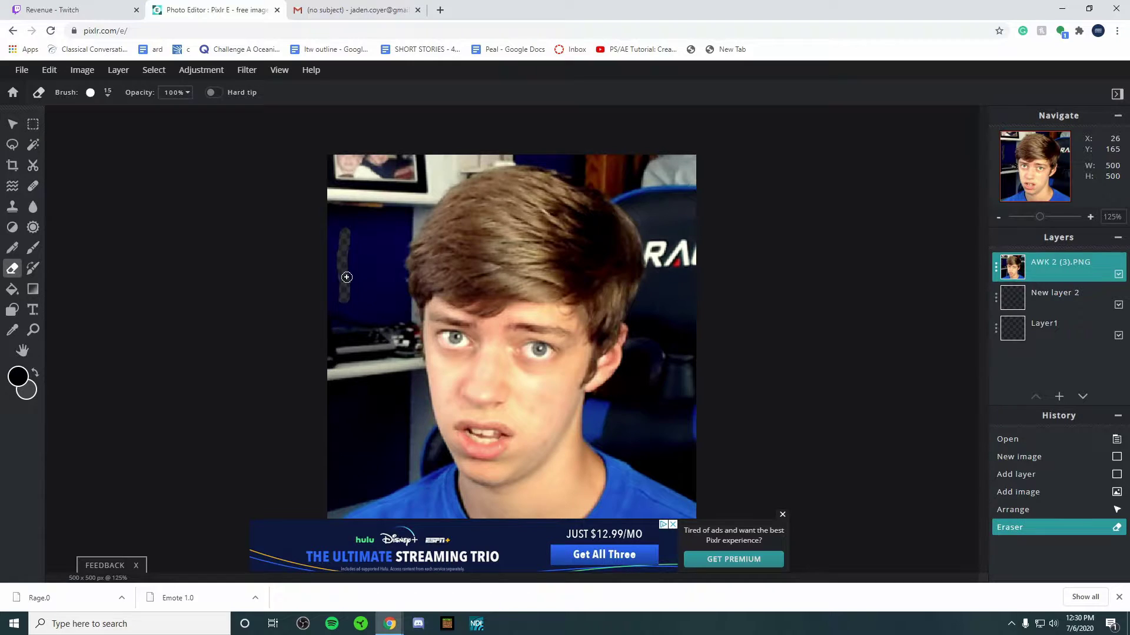
mouse_move(353, 186)
mouse_down()
mouse_move(367, 240)
mouse_move(362, 306)
mouse_move(347, 215)
mouse_move(359, 280)
mouse_move(361, 235)
mouse_move(358, 273)
mouse_up()
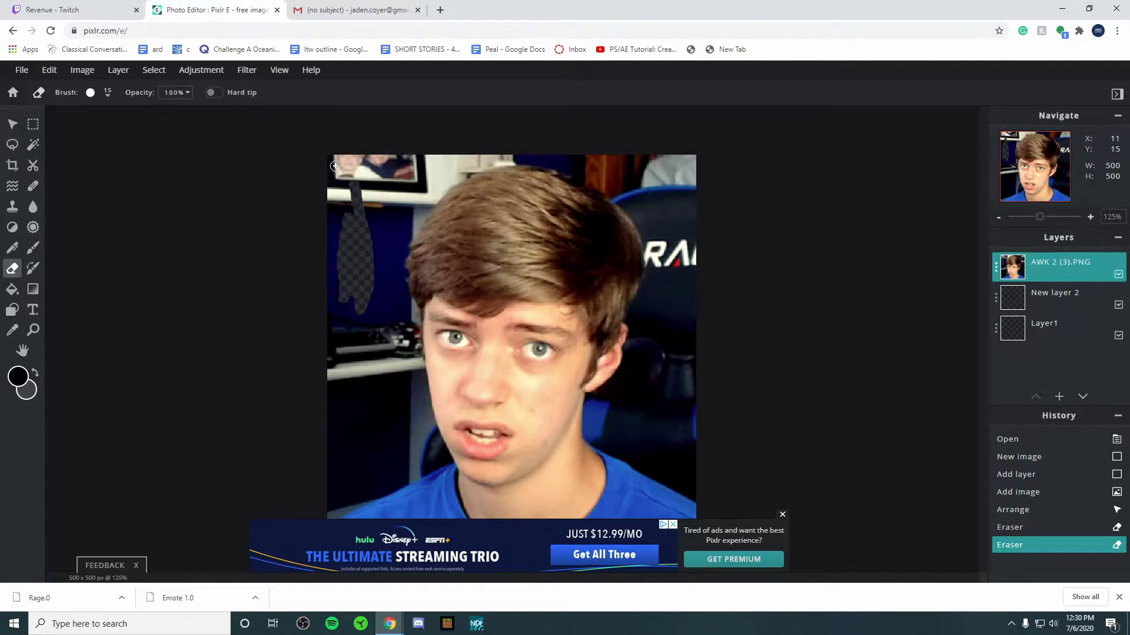
mouse_move(324, 163)
mouse_down()
mouse_move(383, 173)
mouse_move(419, 212)
mouse_move(421, 383)
mouse_move(471, 518)
mouse_move(609, 470)
mouse_move(635, 350)
mouse_move(602, 184)
mouse_move(529, 167)
mouse_up()
drag(591, 409, 589, 447)
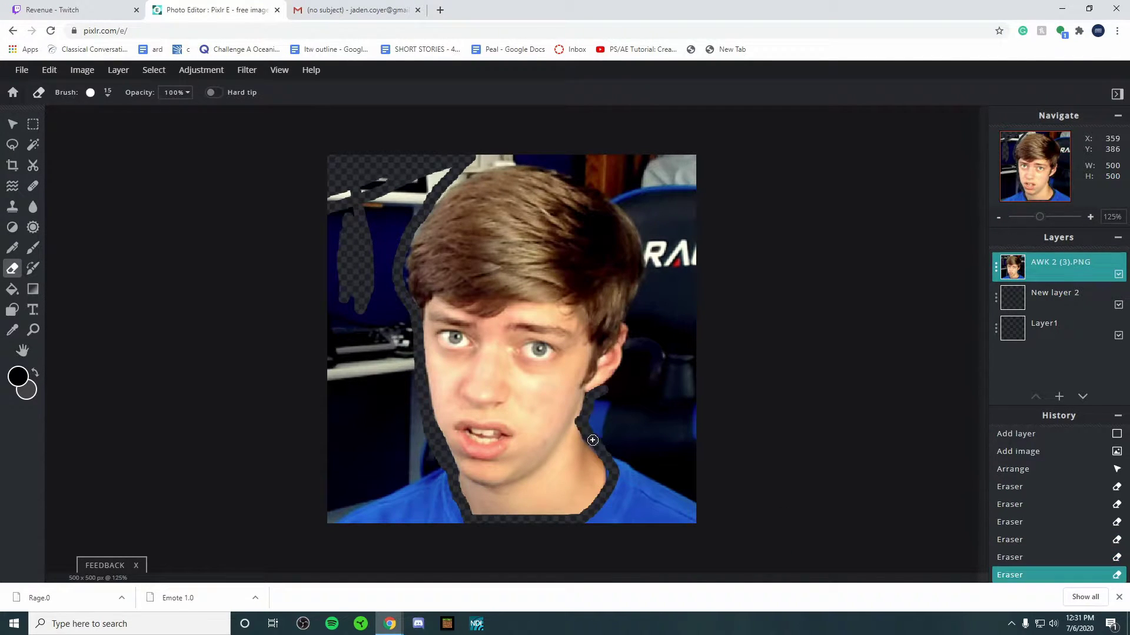
key(ctrl+z)
key(ctrl+z)
Erase the shirt and all remaining background around the head, enlarging the eraser brush to 20 px.
mouse_move(632, 332)
mouse_down()
mouse_move(636, 212)
mouse_move(606, 190)
mouse_move(652, 270)
mouse_move(585, 176)
mouse_move(499, 162)
mouse_move(462, 169)
mouse_move(694, 164)
mouse_move(697, 194)
mouse_up()
click(90, 92)
mouse_move(665, 306)
mouse_down()
mouse_move(663, 227)
mouse_move(659, 306)
mouse_move(694, 408)
mouse_move(643, 492)
mouse_move(606, 459)
mouse_up()
mouse_move(444, 174)
mouse_down()
mouse_move(370, 176)
mouse_move(338, 310)
mouse_move(360, 464)
mouse_move(424, 449)
mouse_move(399, 268)
mouse_move(354, 409)
mouse_up()
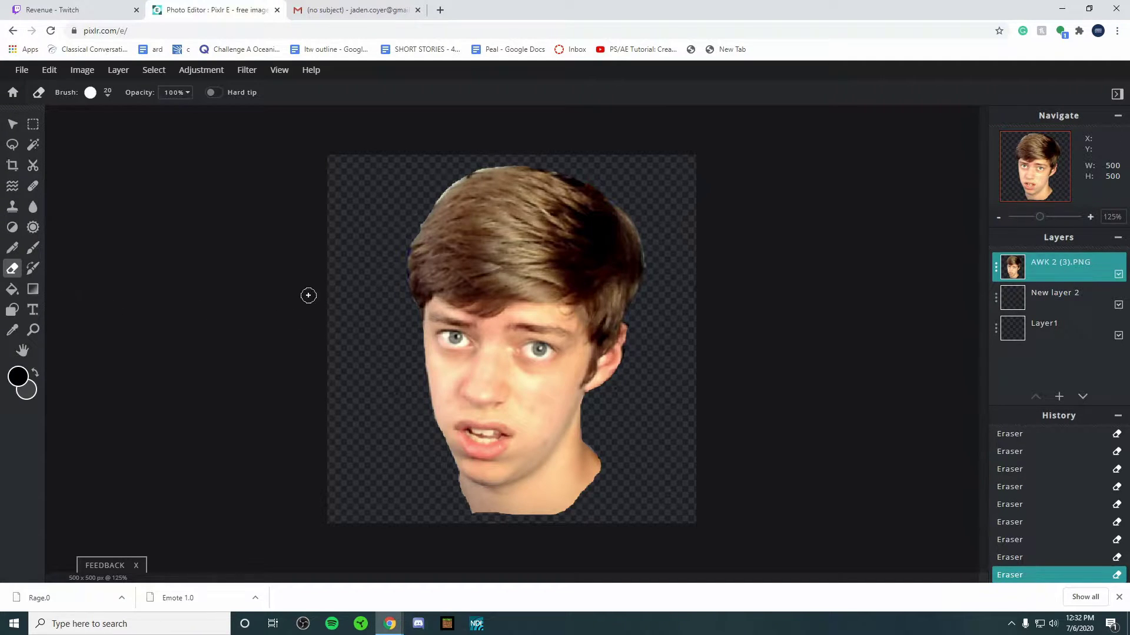
Add a text layer above the cut-out head reading "AWK".
click(1059, 398)
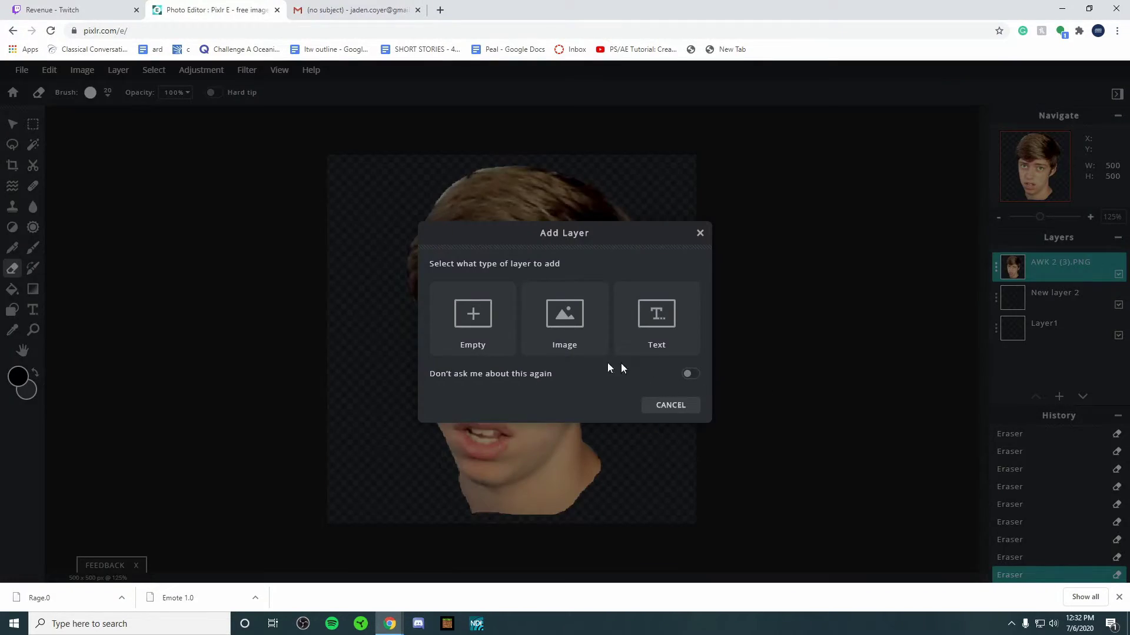
click(633, 331)
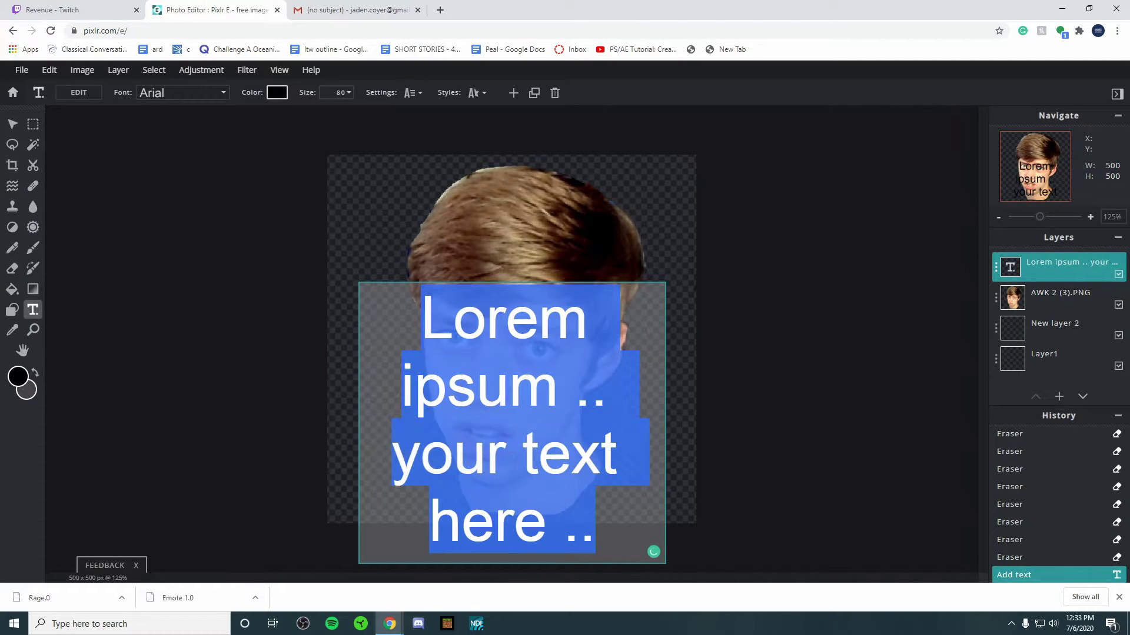
key(BackSpace)
text(AWK)
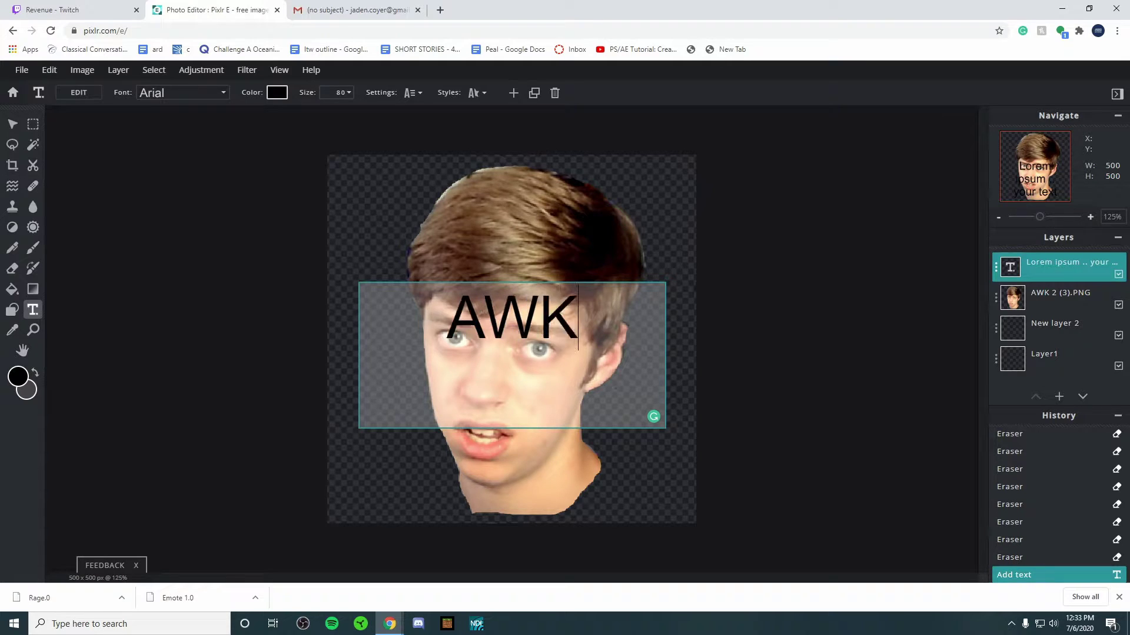
Color the AWK text red (#FF0000) and change its font to Daddy Day.
click(277, 93)
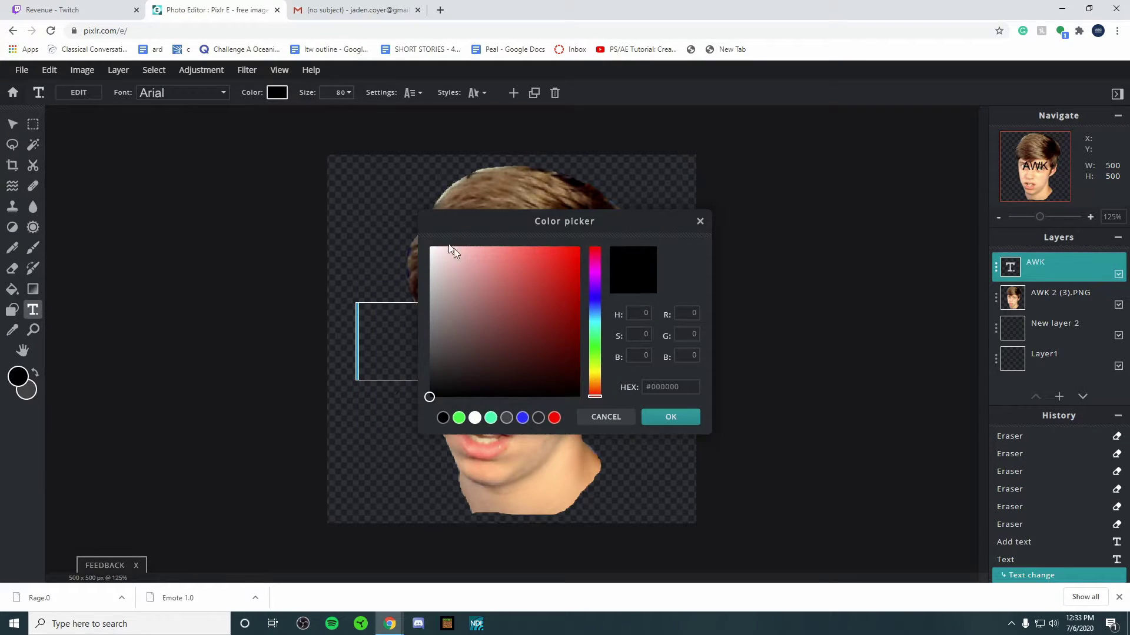
drag(495, 327, 612, 226)
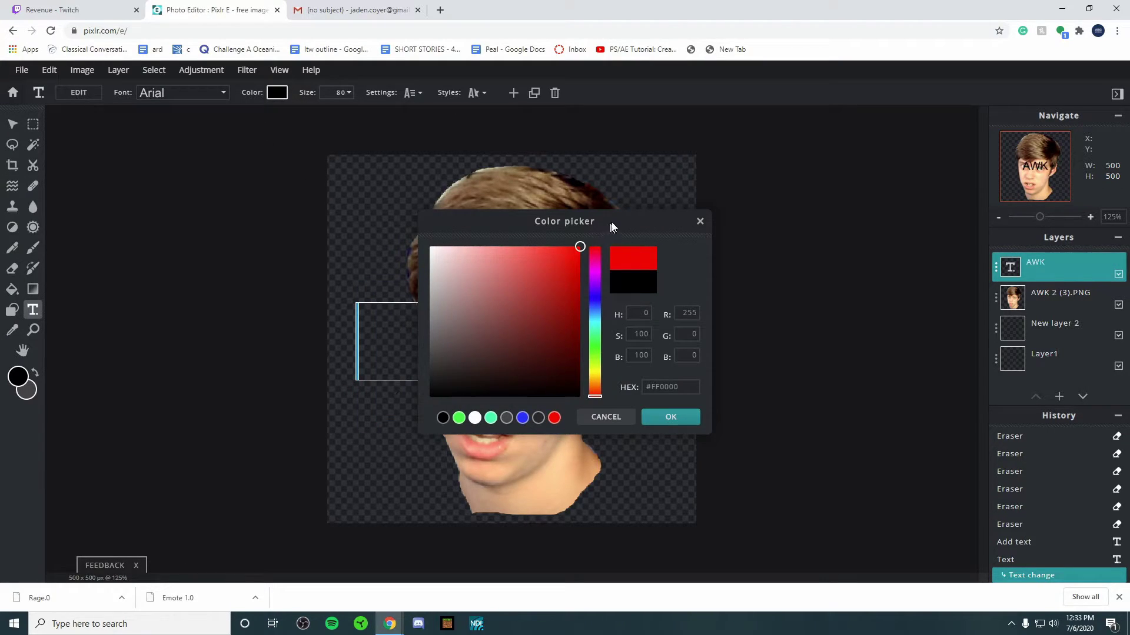
click(671, 418)
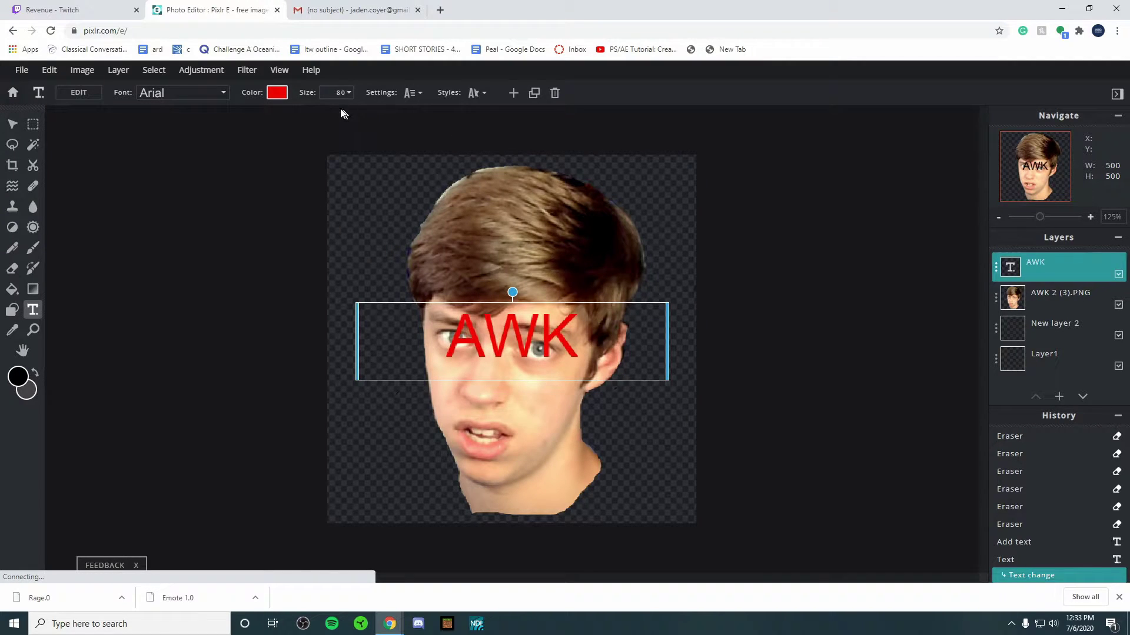
click(188, 99)
scroll(155, 365, down, 6)
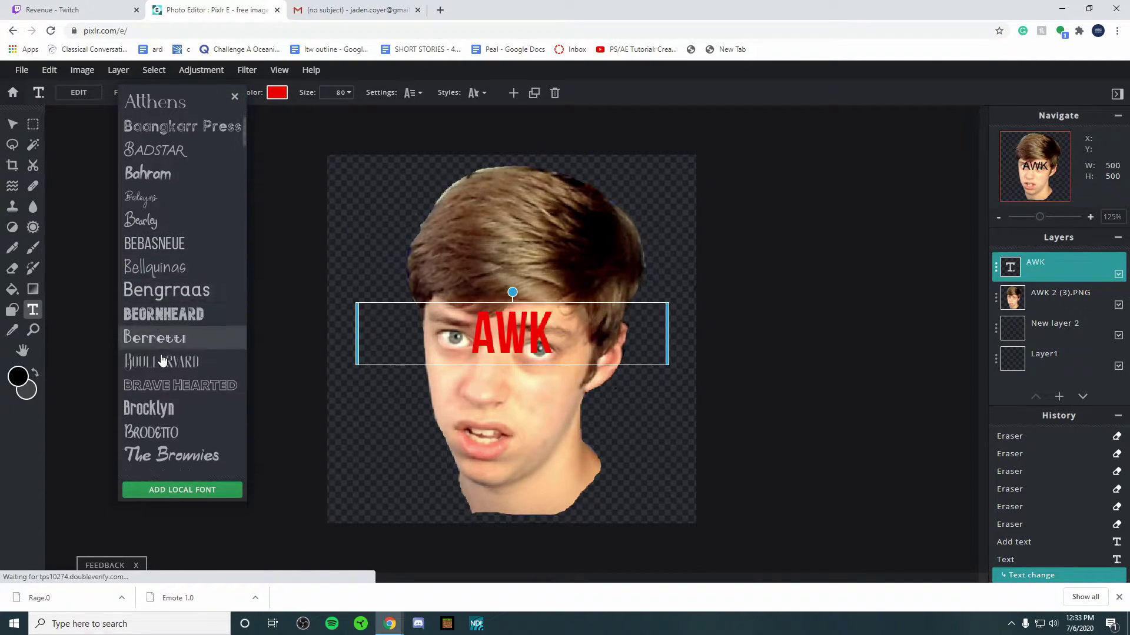
scroll(155, 371, down, 10)
click(155, 369)
Enlarge the AWK text to size 143, widen its box to fit, and place it centred over the neck.
drag(531, 341, 529, 504)
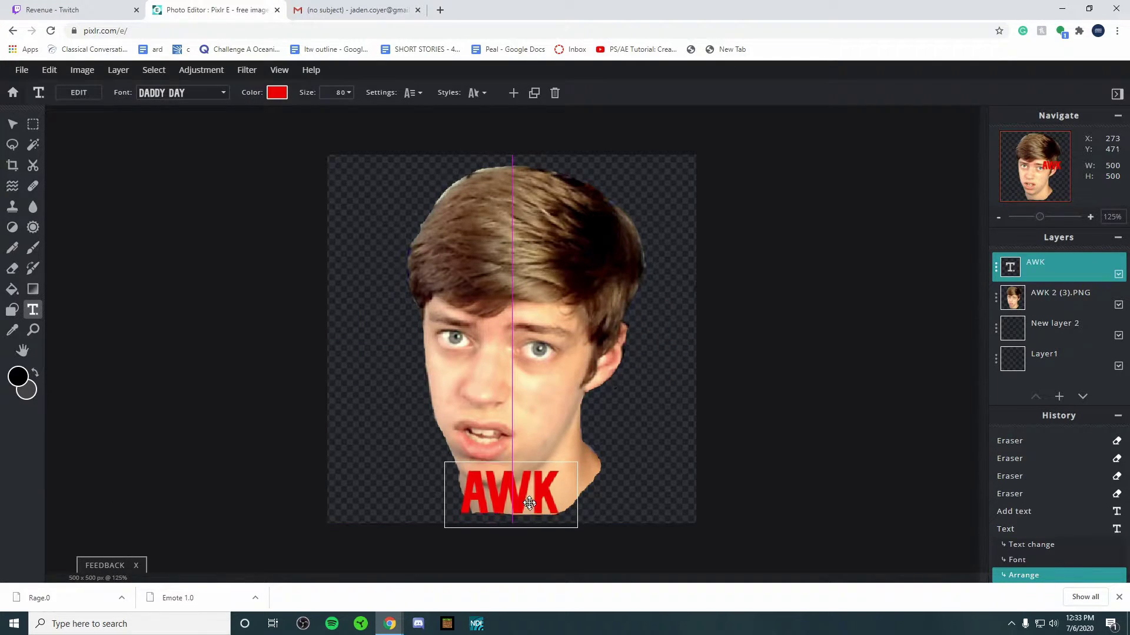
click(348, 92)
drag(259, 114, 268, 113)
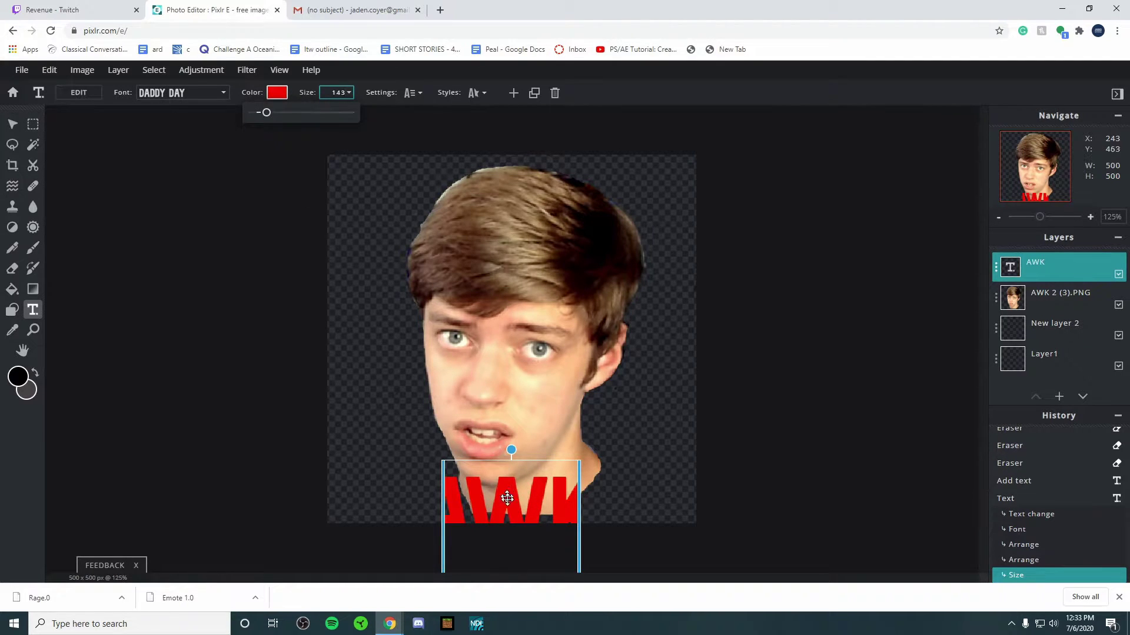
drag(515, 487, 501, 440)
drag(567, 468, 526, 495)
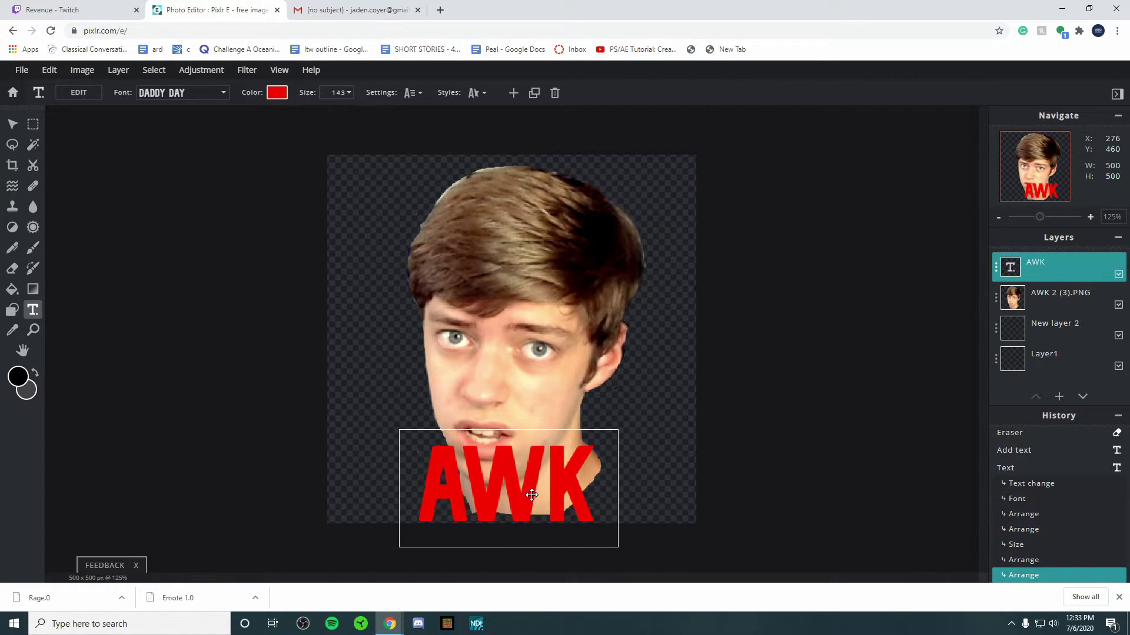
Make the AWK text bold and give it a black outline of size 1.
click(414, 94)
click(342, 270)
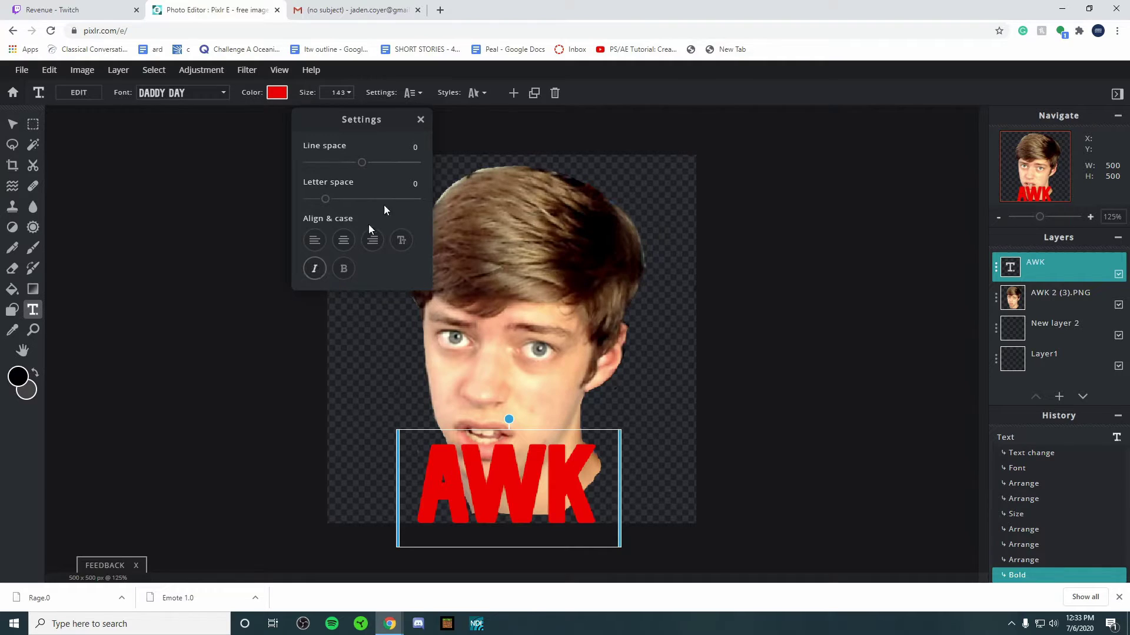
click(473, 94)
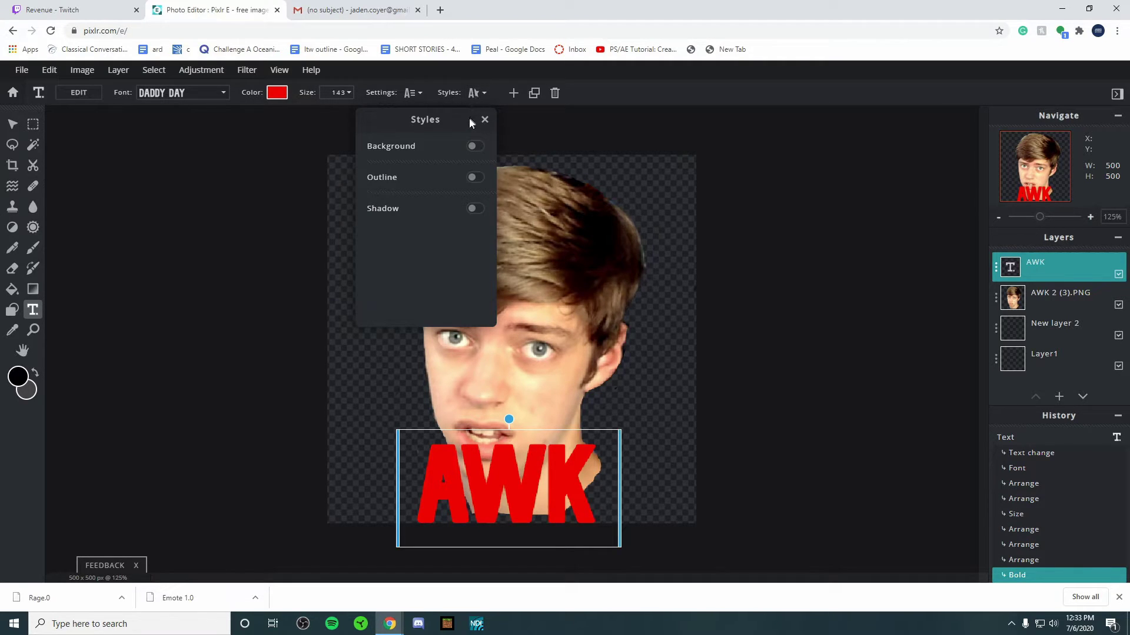
click(473, 177)
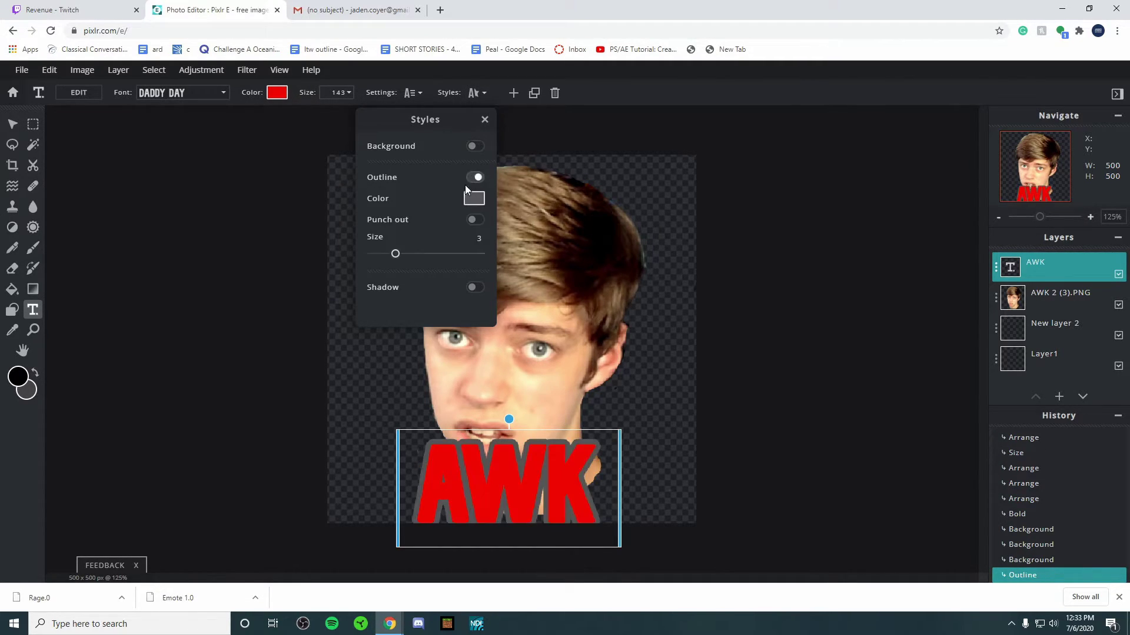
click(474, 198)
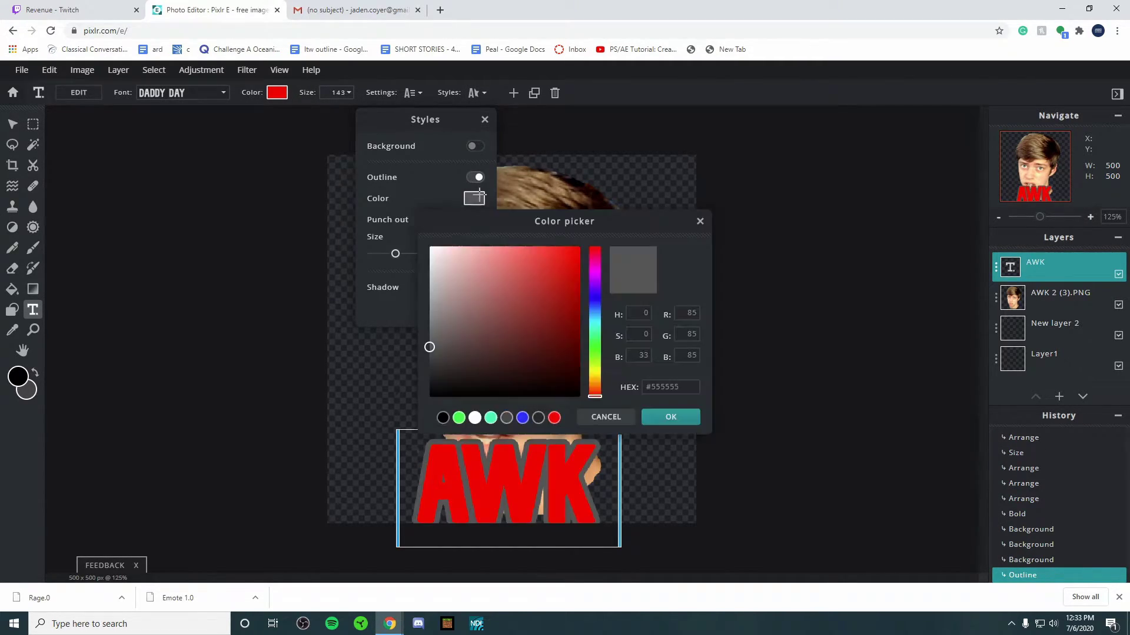
click(683, 419)
drag(396, 254, 377, 259)
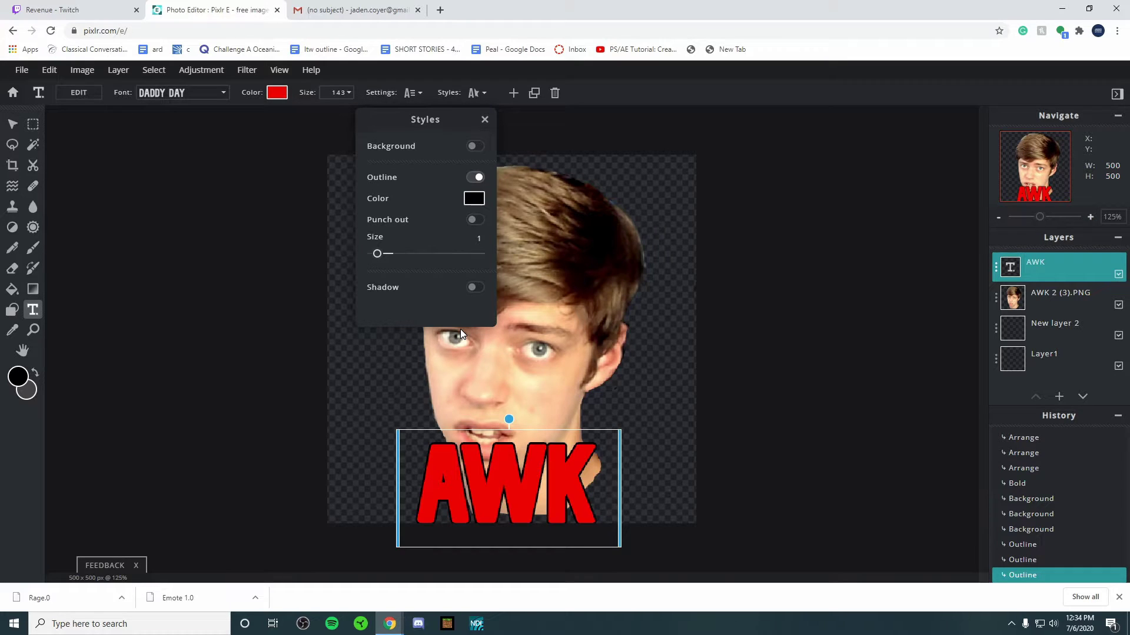
click(482, 119)
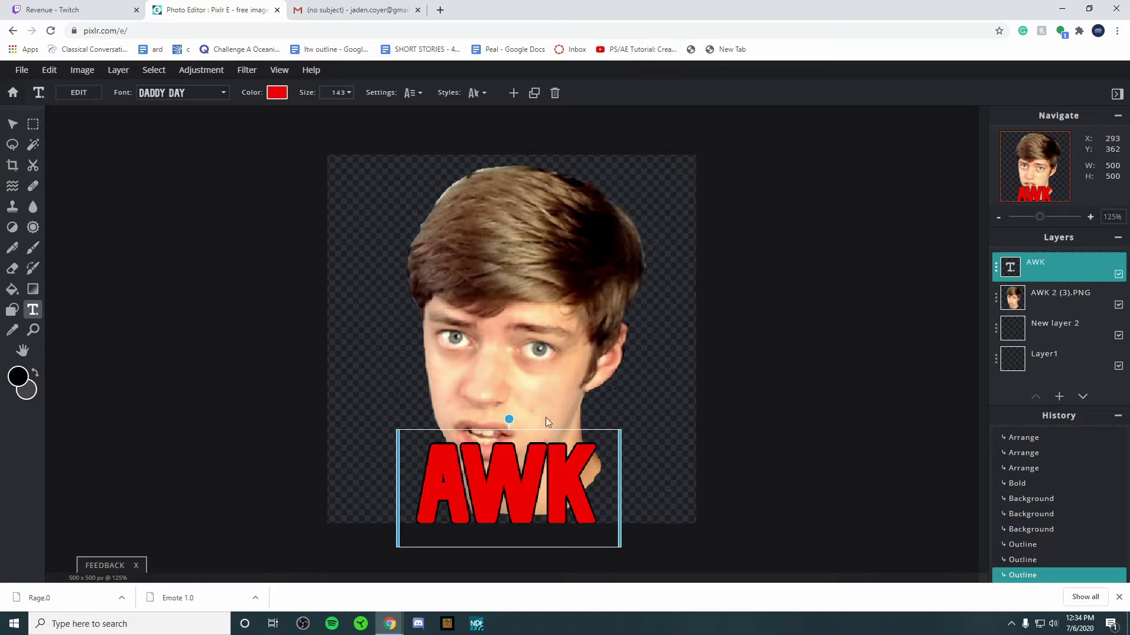
Reduce the AWK text to size 113 and reposition it over the neck just below the mouth.
click(350, 93)
drag(268, 117, 263, 114)
drag(495, 482, 472, 473)
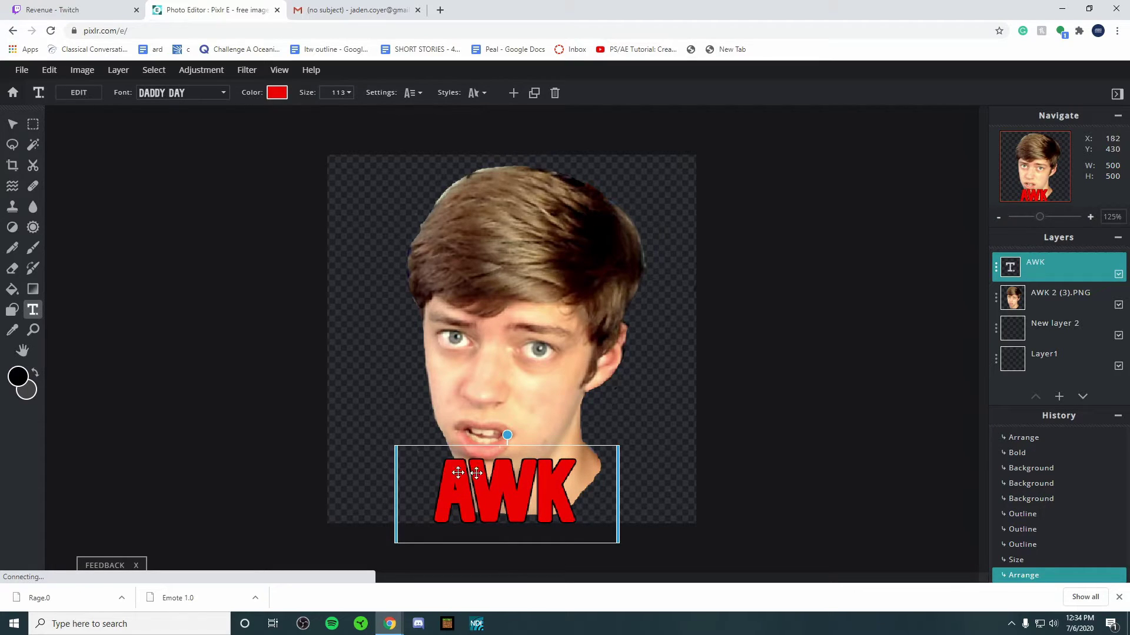
Export the emote as a 28 x 28 px PNG with the file name AWK 28x28.
click(150, 383)
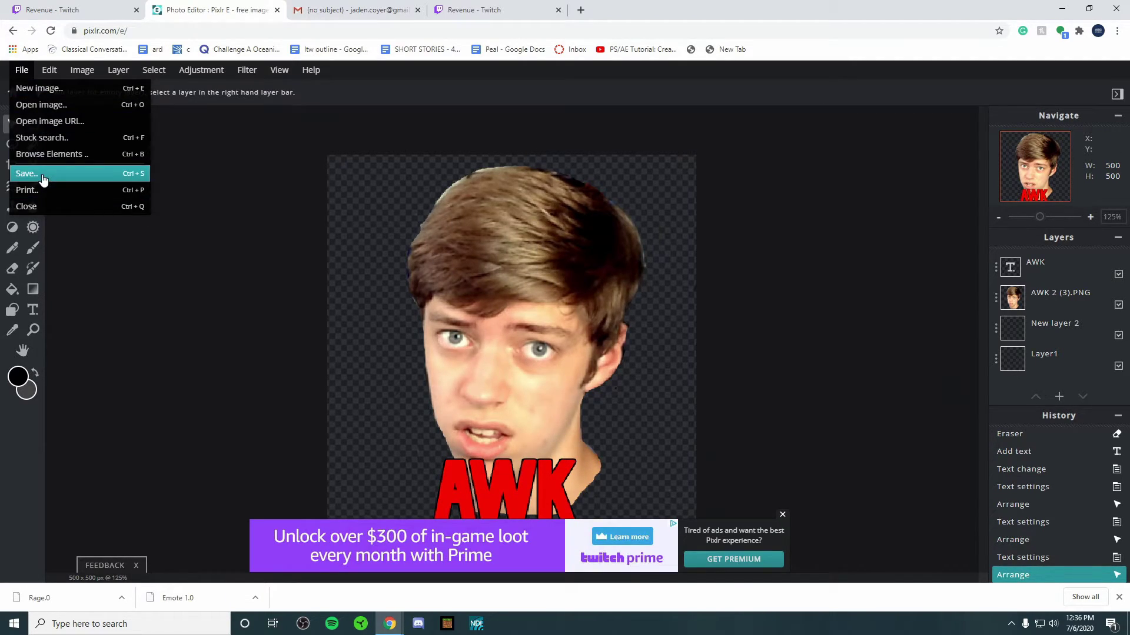
click(43, 179)
text(28)
drag(635, 251, 500, 241)
key(BackSpace)
text(AWK 2)
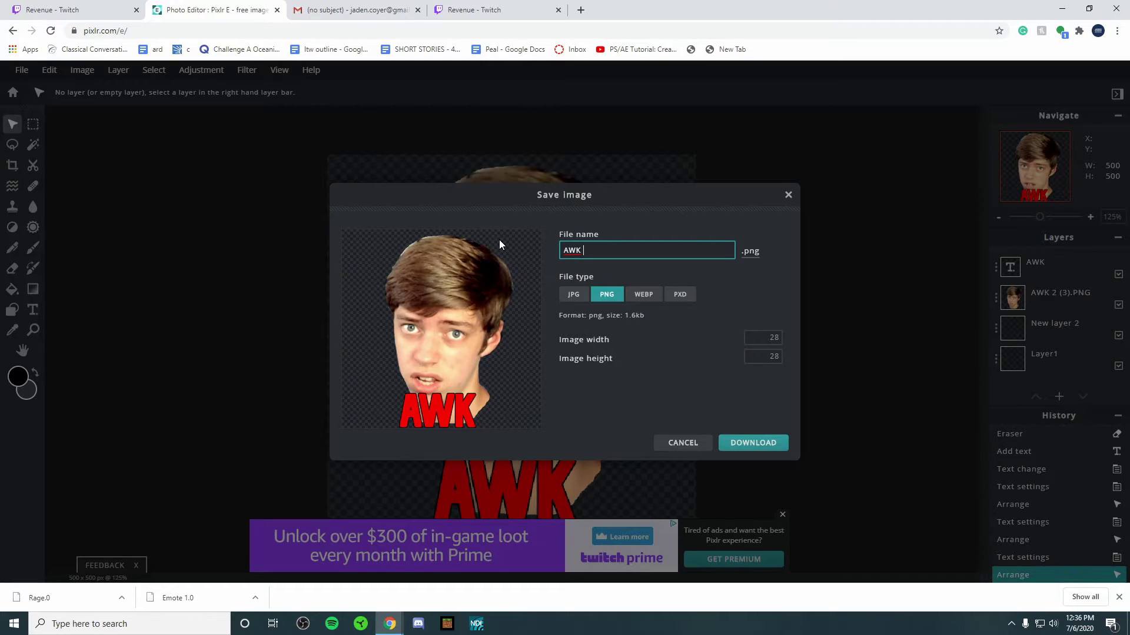
text(28)
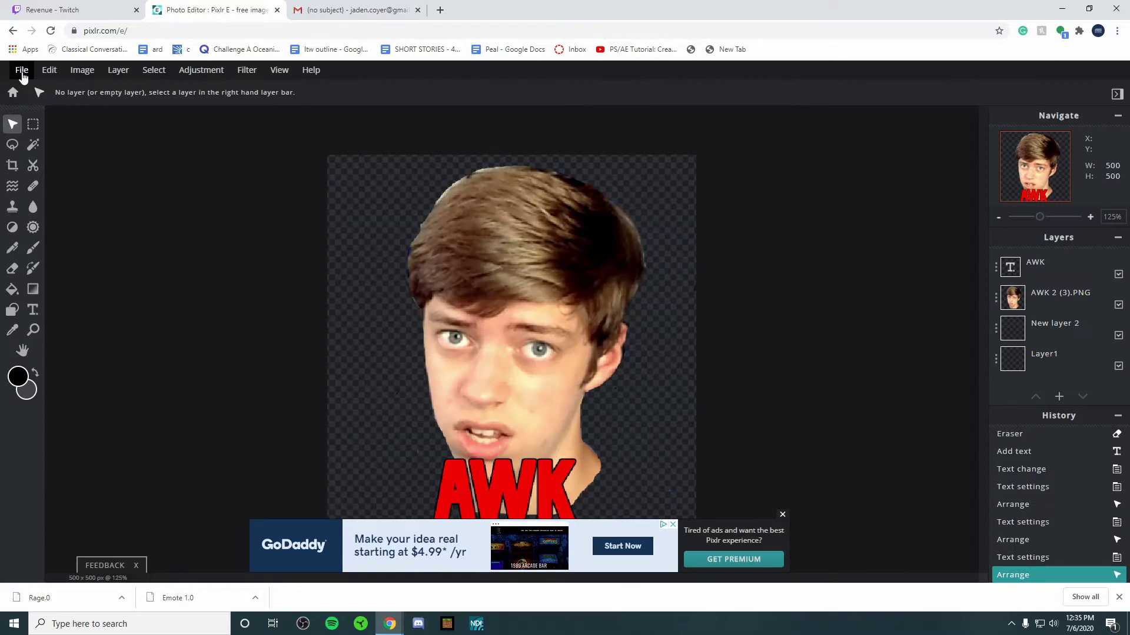
Export the emote as a 56 x 56 px PNG named AWK 56x56, and close the preview of the saved file.
click(22, 70)
click(23, 173)
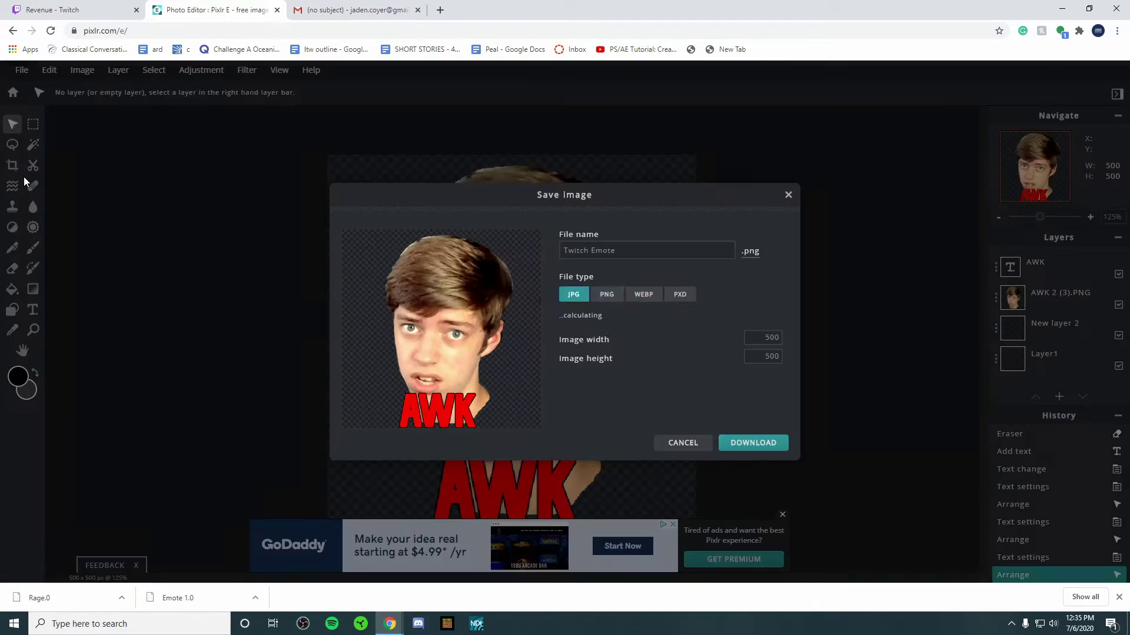
double_click(771, 339)
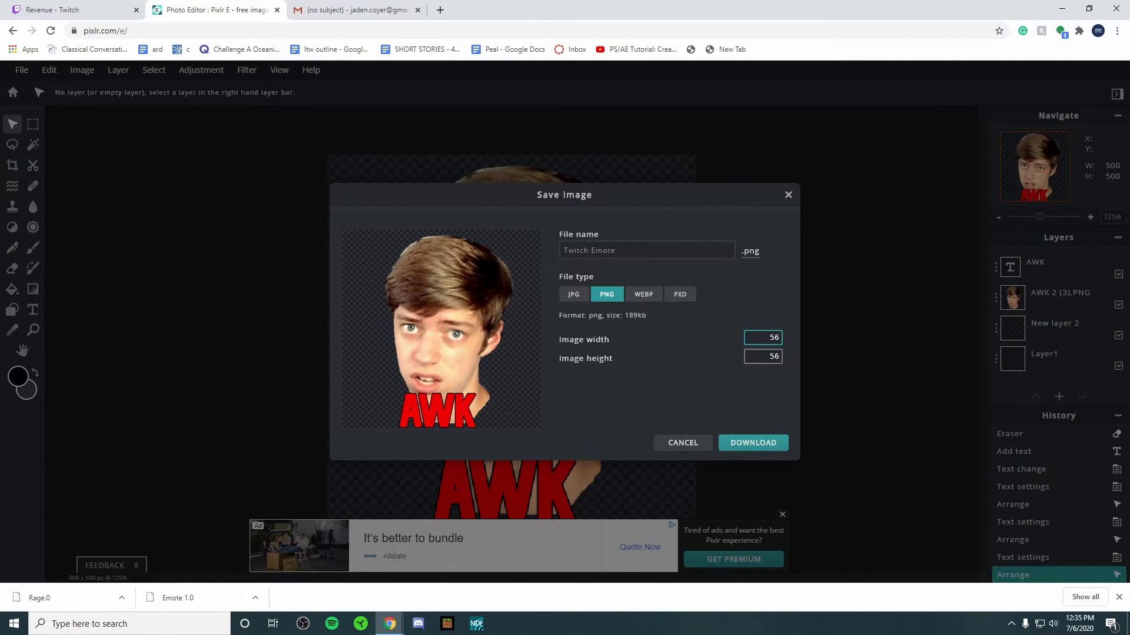
click(612, 250)
text(AWK)
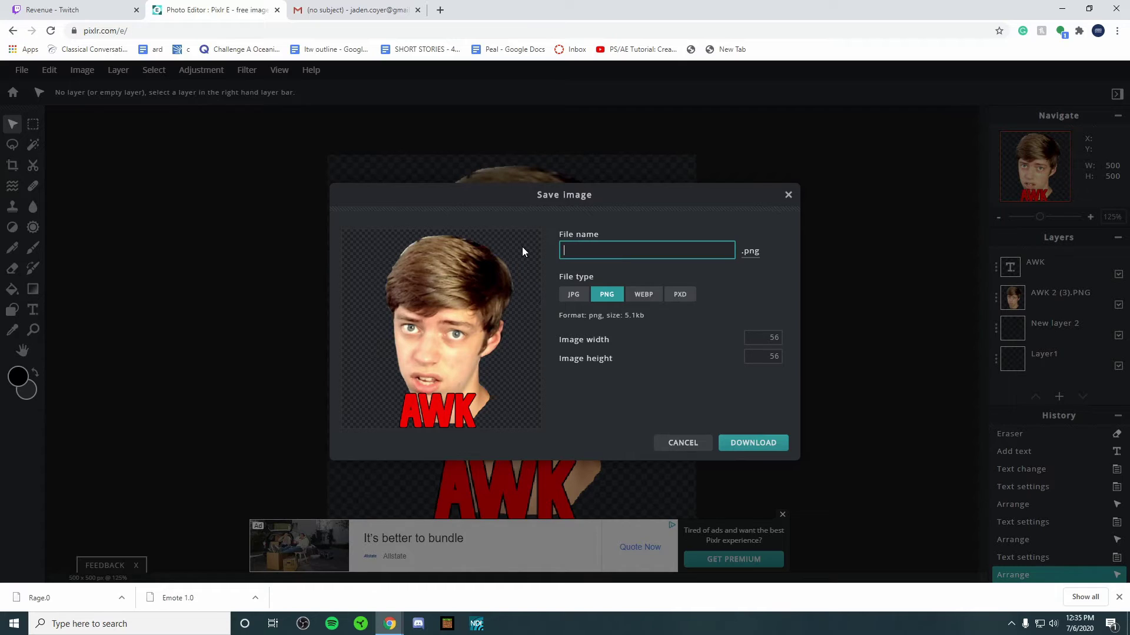
text( 56x56)
click(776, 447)
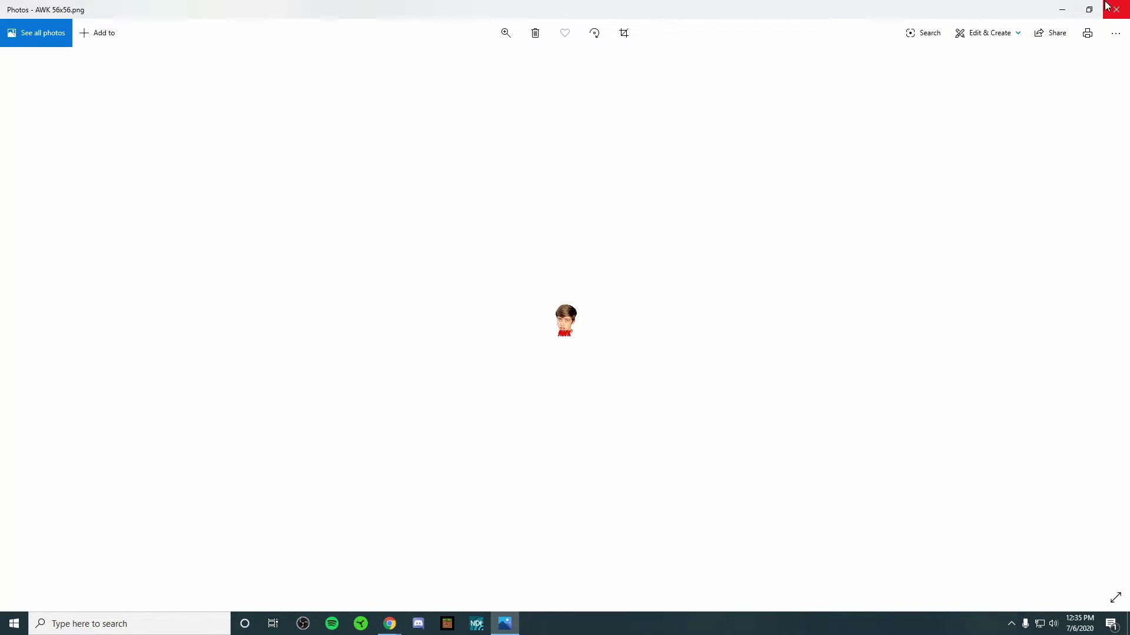
click(1116, 7)
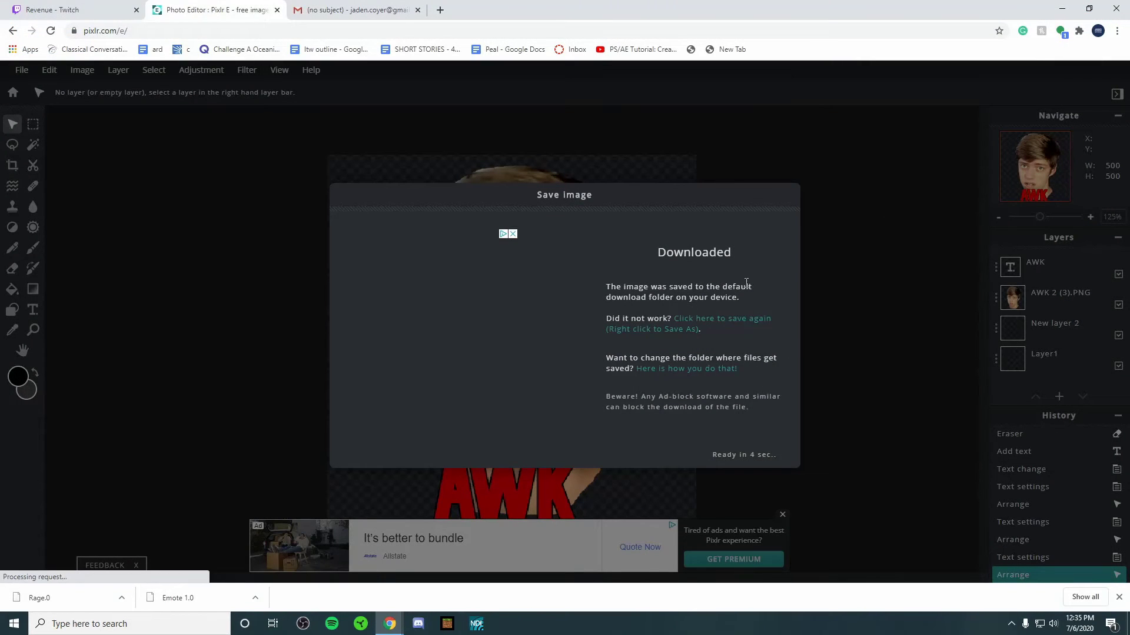
click(814, 350)
Export the emote as a 112 x 112 px PNG named AWK 112x112, and close the preview of the saved file.
click(22, 70)
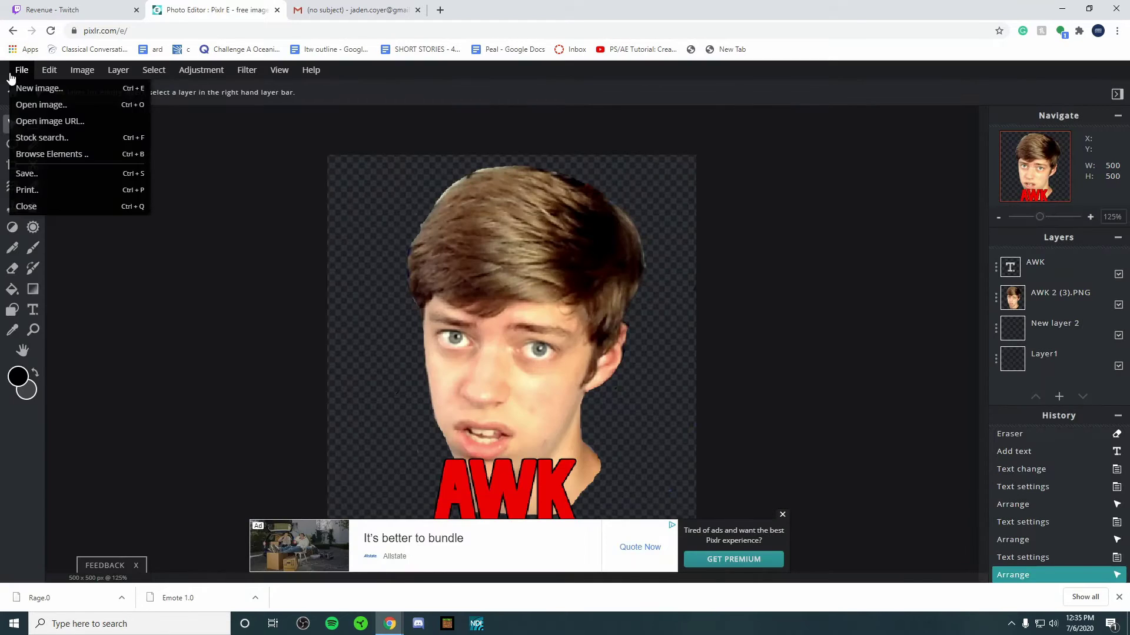
click(27, 174)
text(AWK)
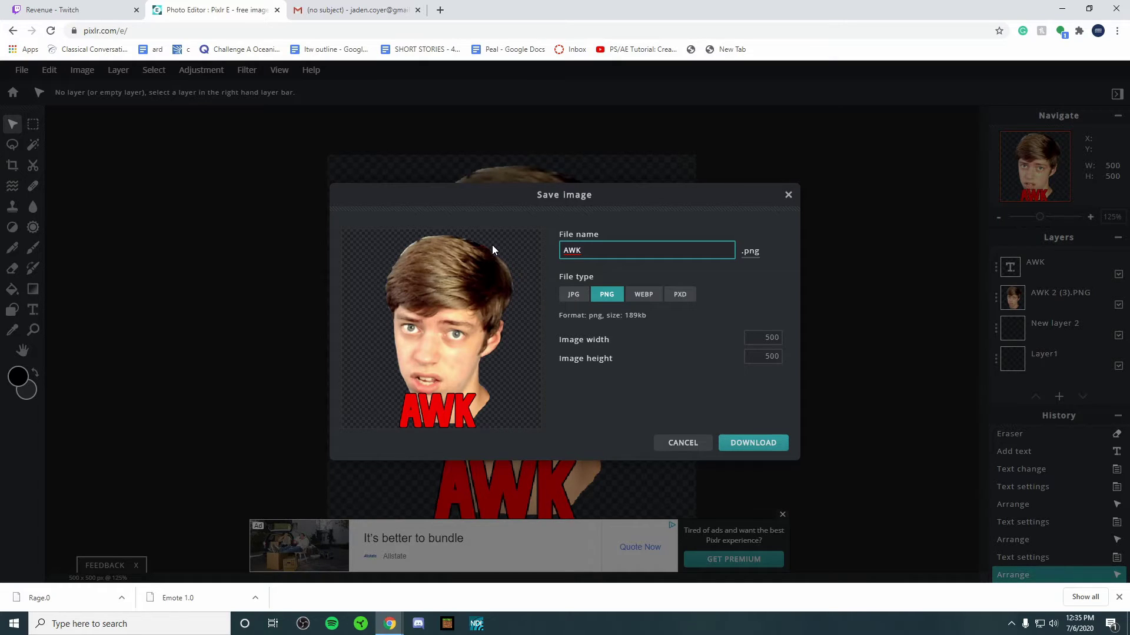
text( 112x112)
click(775, 340)
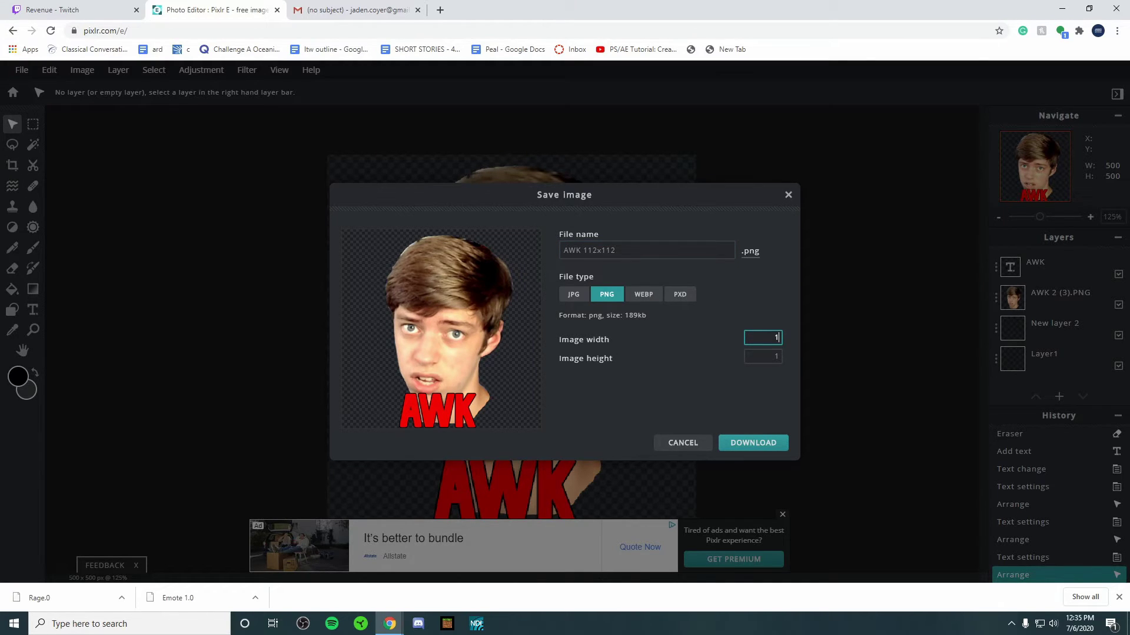
click(755, 446)
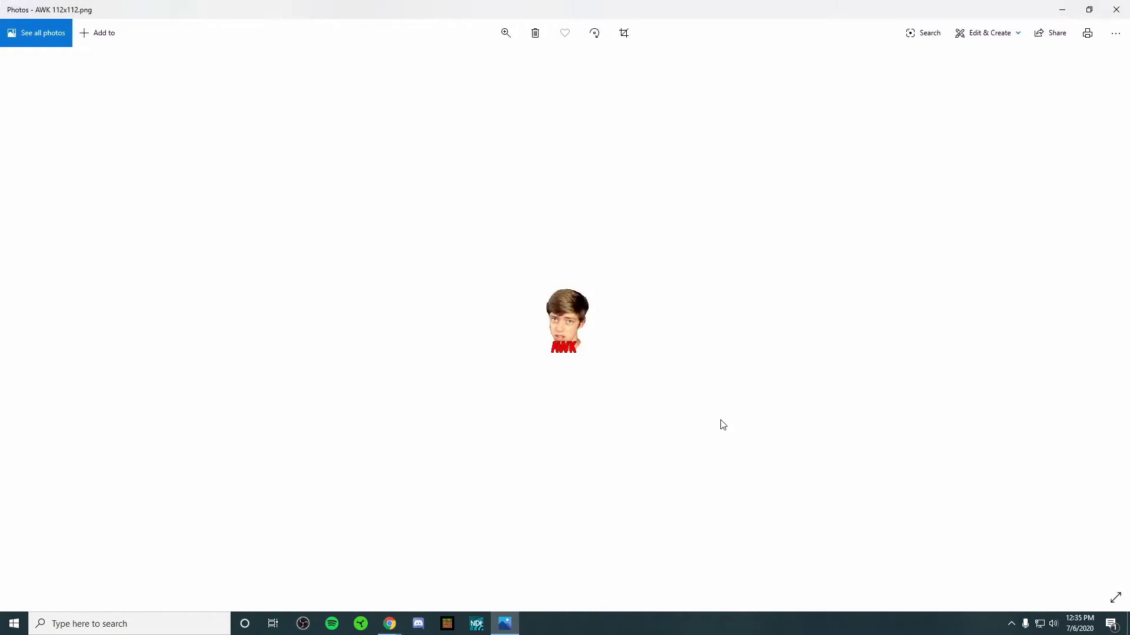
click(1115, 9)
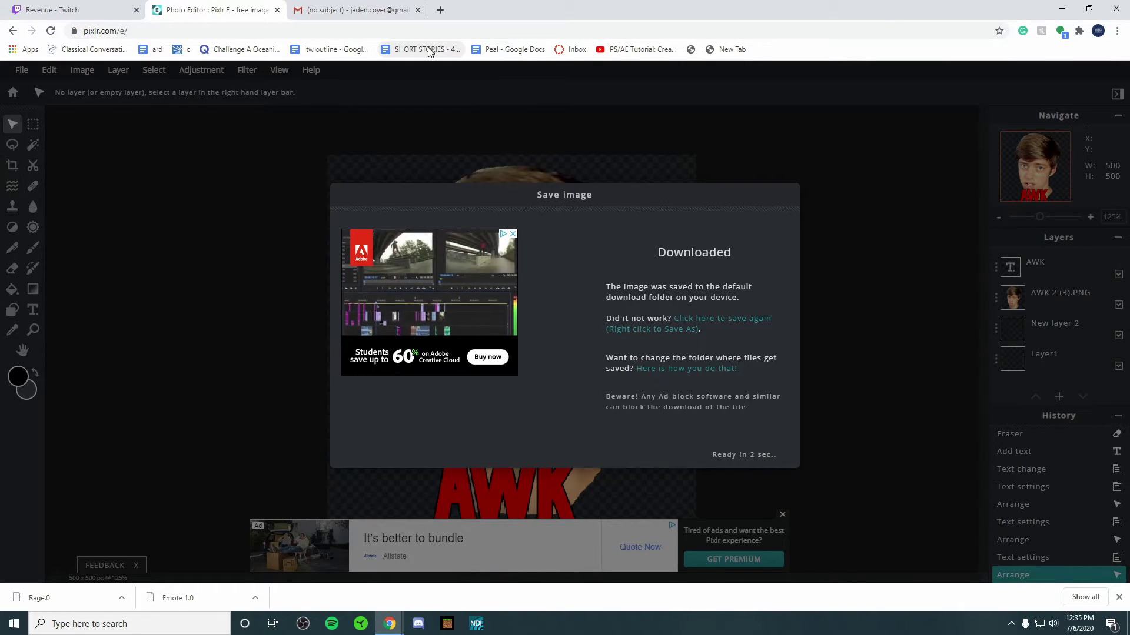
Switch to twitch.tv in a new browser tab and open the Creator Dashboard.
key(ctrl+t)
text(twitch.tv)
key(Return)
click(1106, 81)
click(1066, 197)
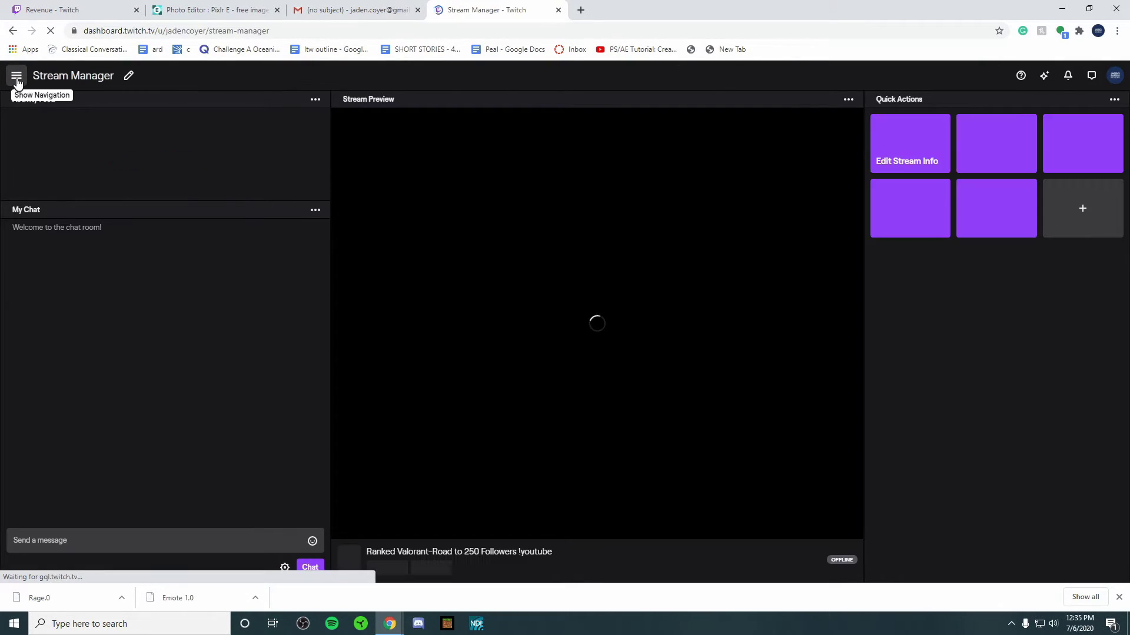
Open the subscription Emotes settings within the channel's Affiliate preferences.
click(16, 77)
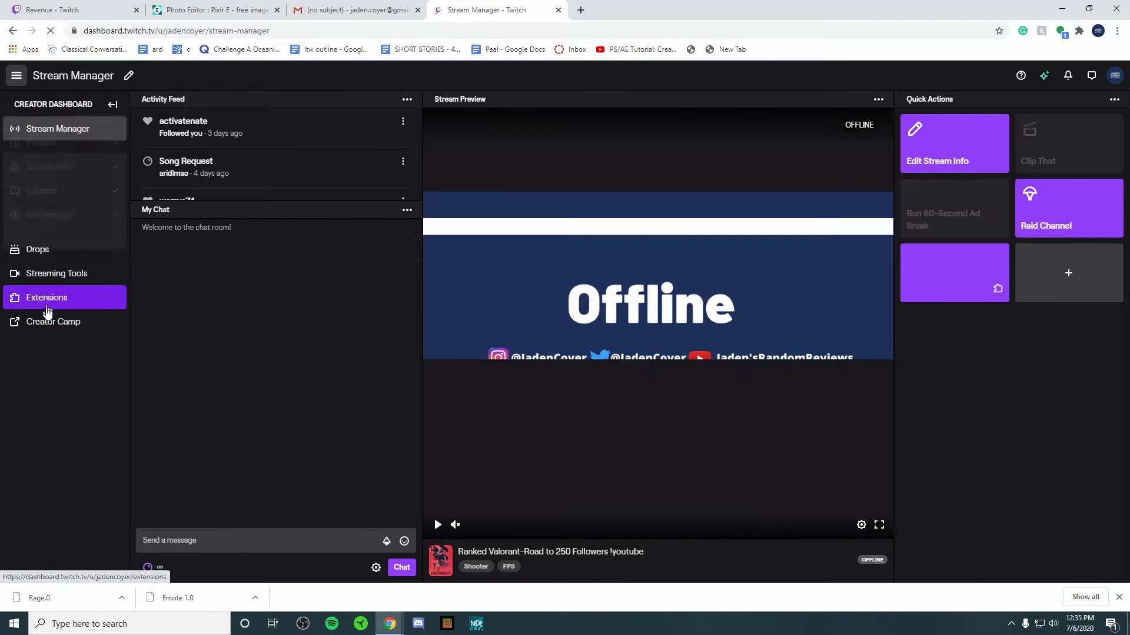
click(44, 230)
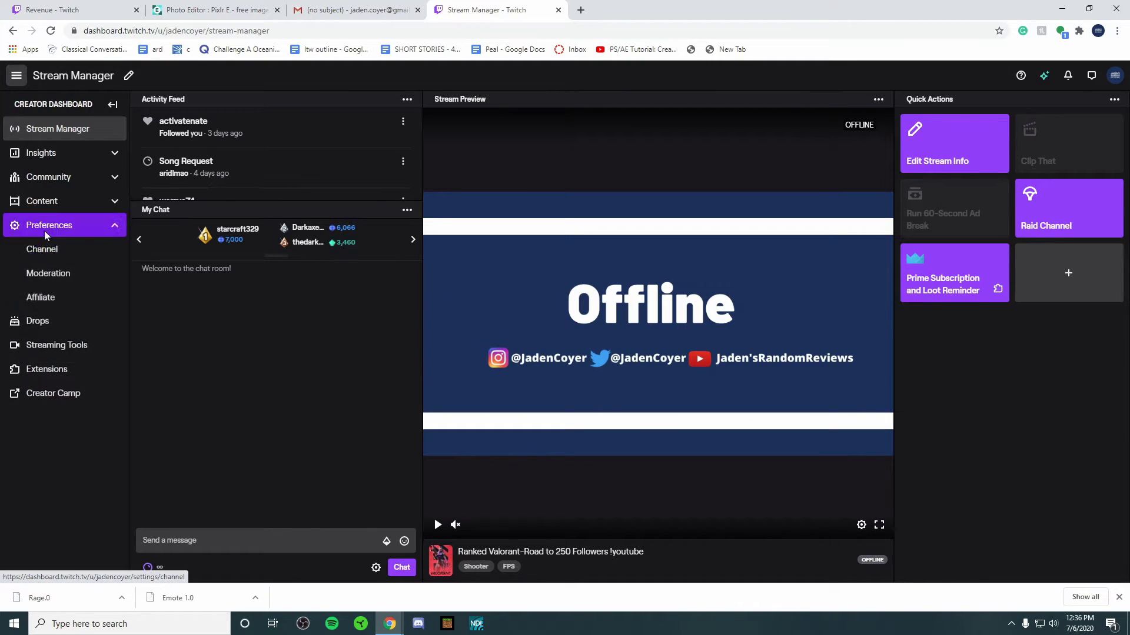
click(50, 301)
scroll(356, 329, down, 1)
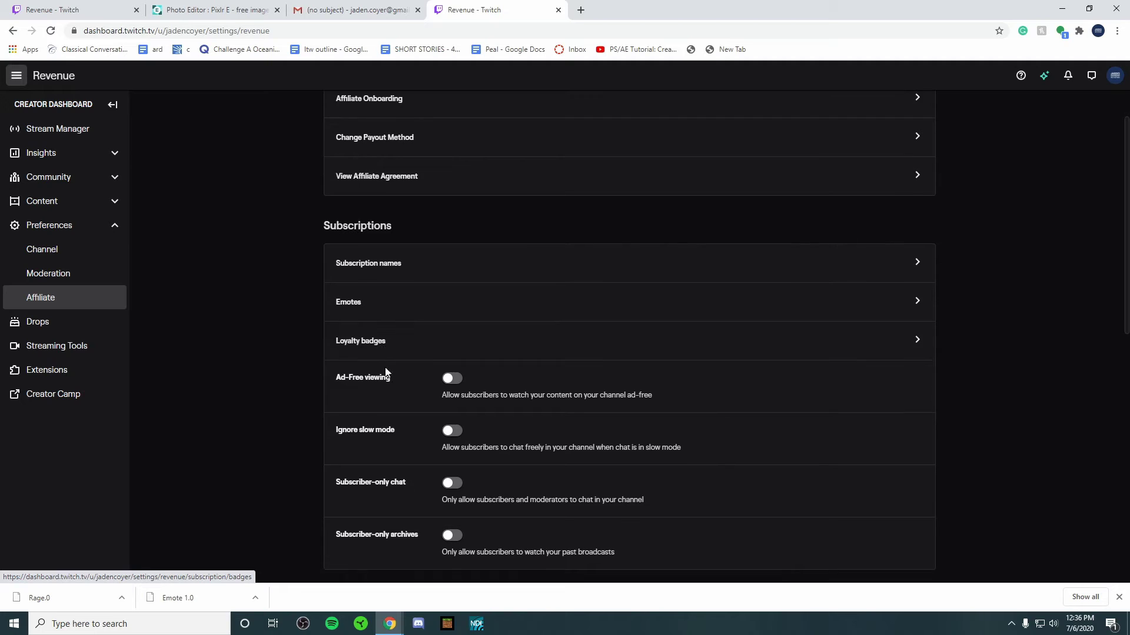
click(365, 301)
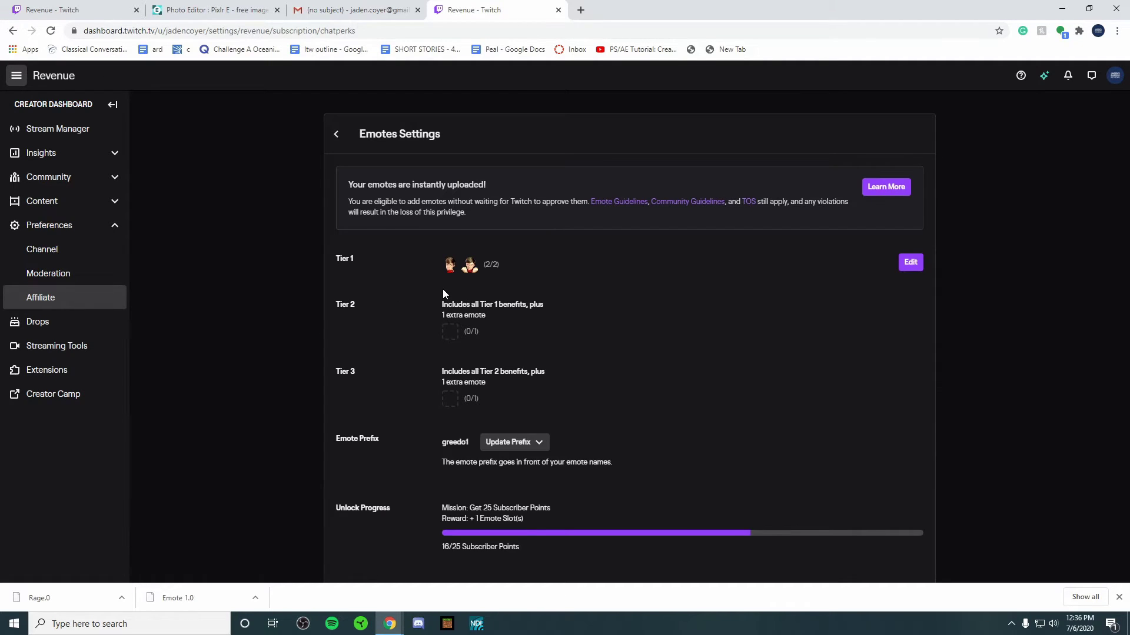
Delete the first Tier 1 emote to free a slot for the new one.
scroll(441, 289, down, 1)
scroll(444, 290, down, 1)
scroll(506, 312, up, 2)
scroll(512, 324, down, 2)
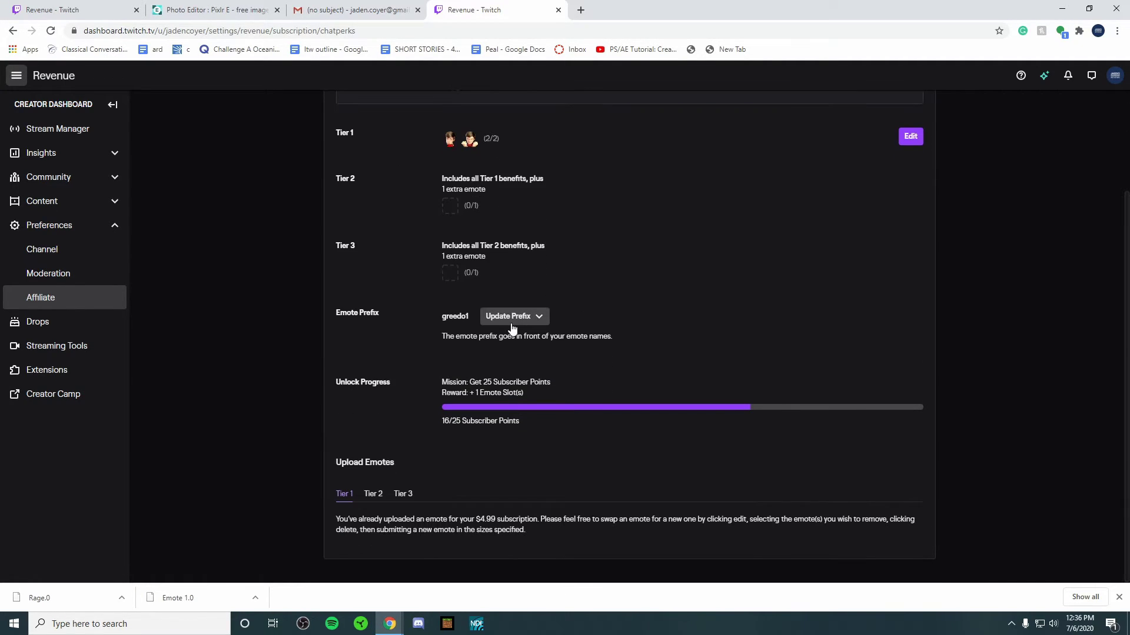
click(910, 136)
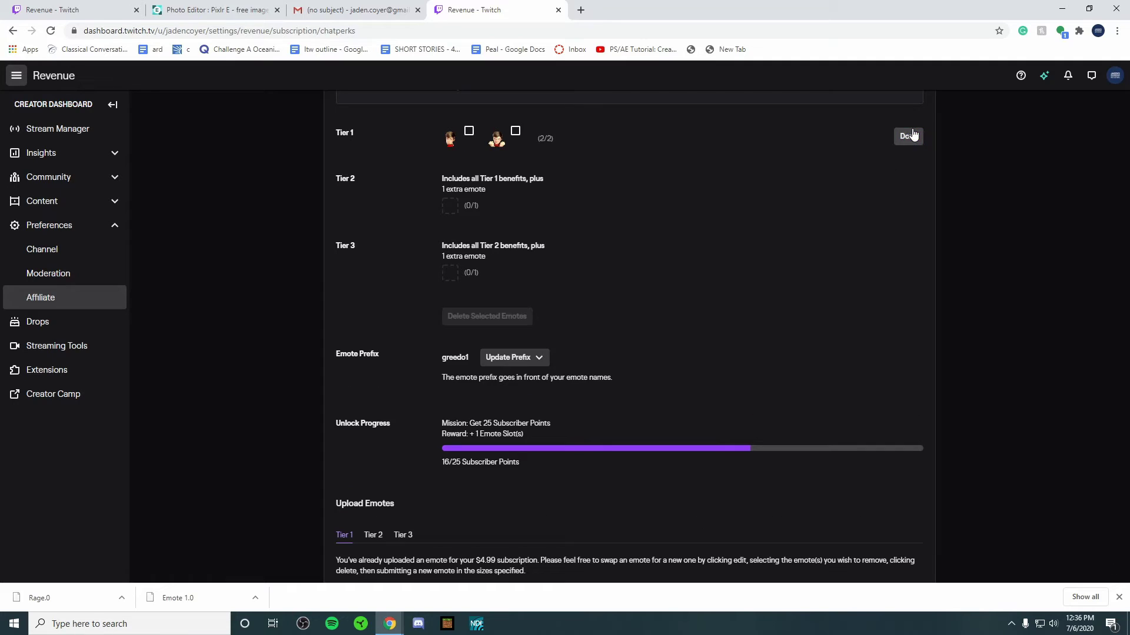
click(466, 133)
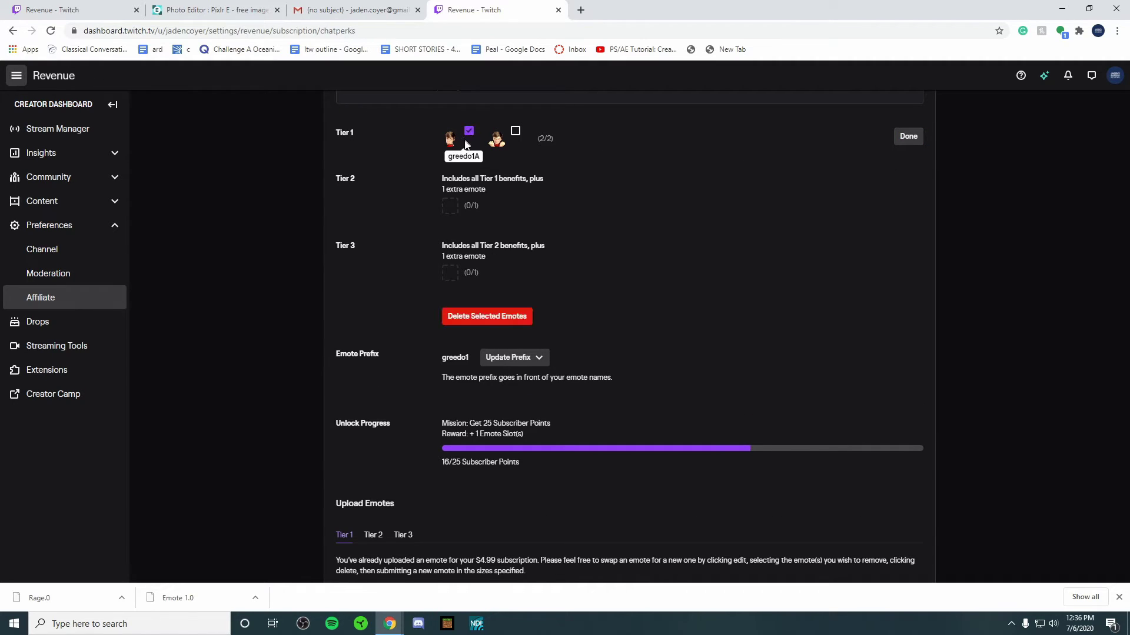
click(487, 317)
Upload AWK 28x28, AWK 56x56 and AWK 112x112 into the matching Tier 1 emote size slots.
click(474, 277)
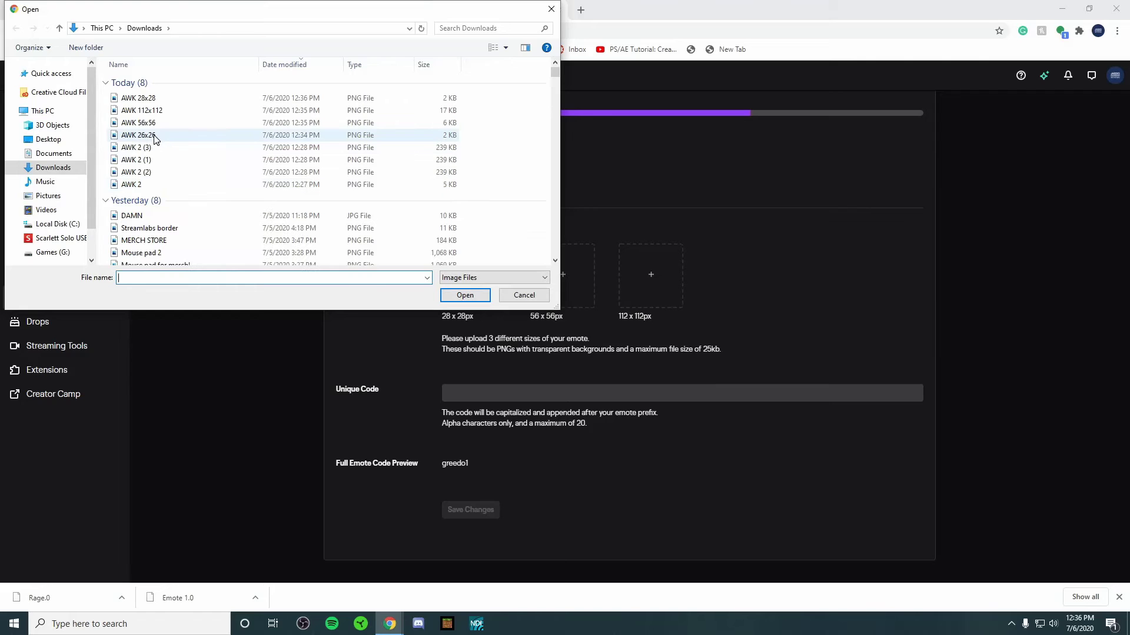
double_click(137, 98)
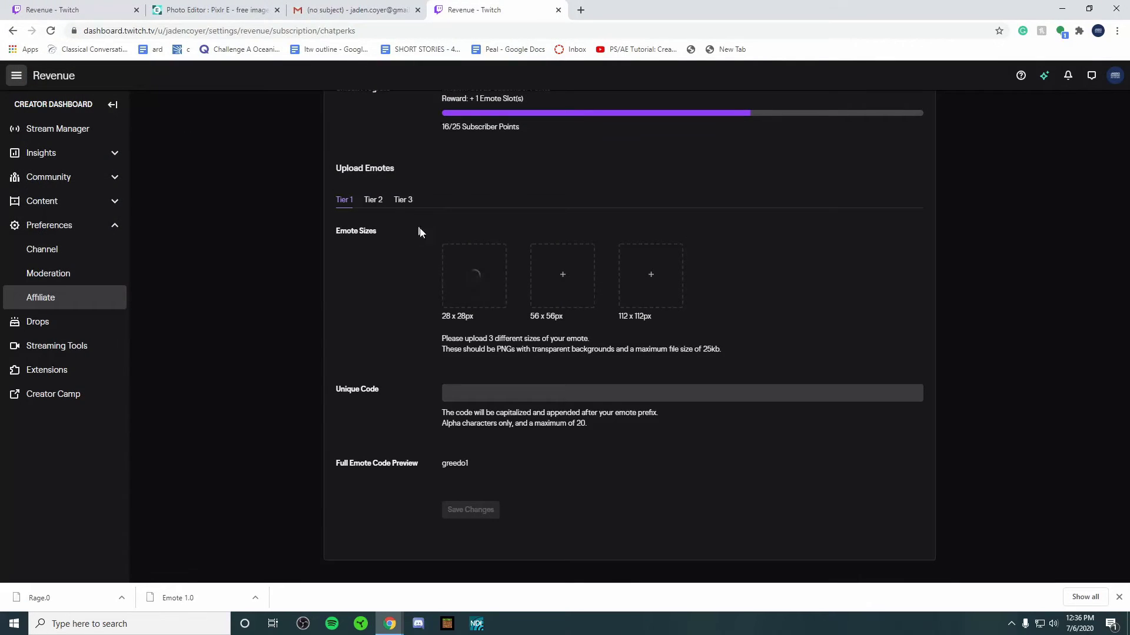
click(563, 277)
double_click(150, 124)
click(649, 284)
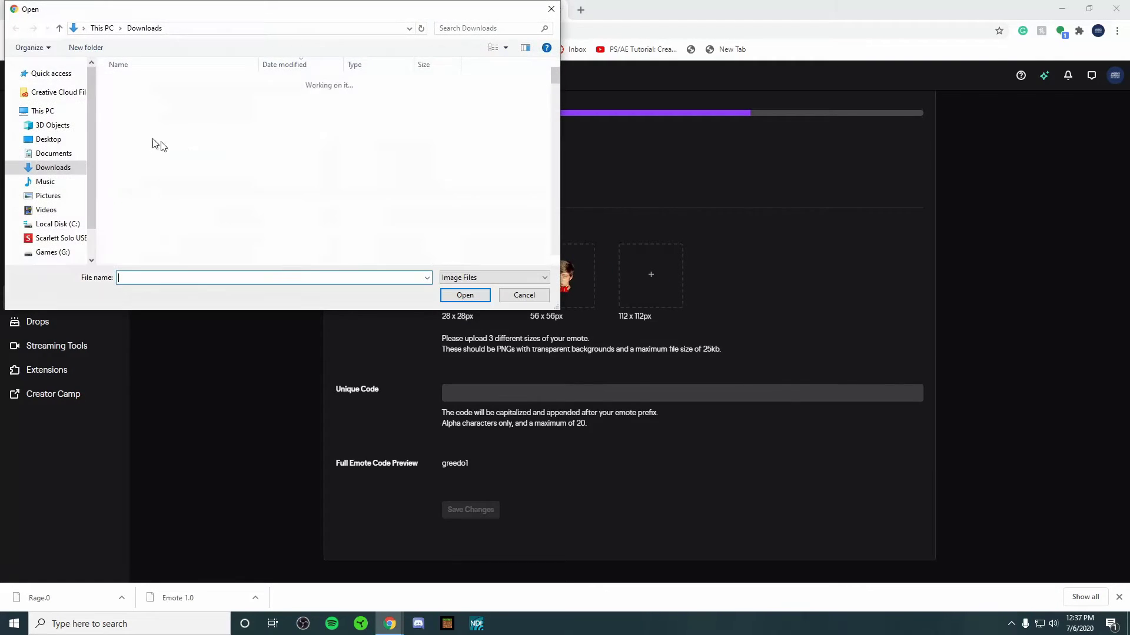
double_click(152, 111)
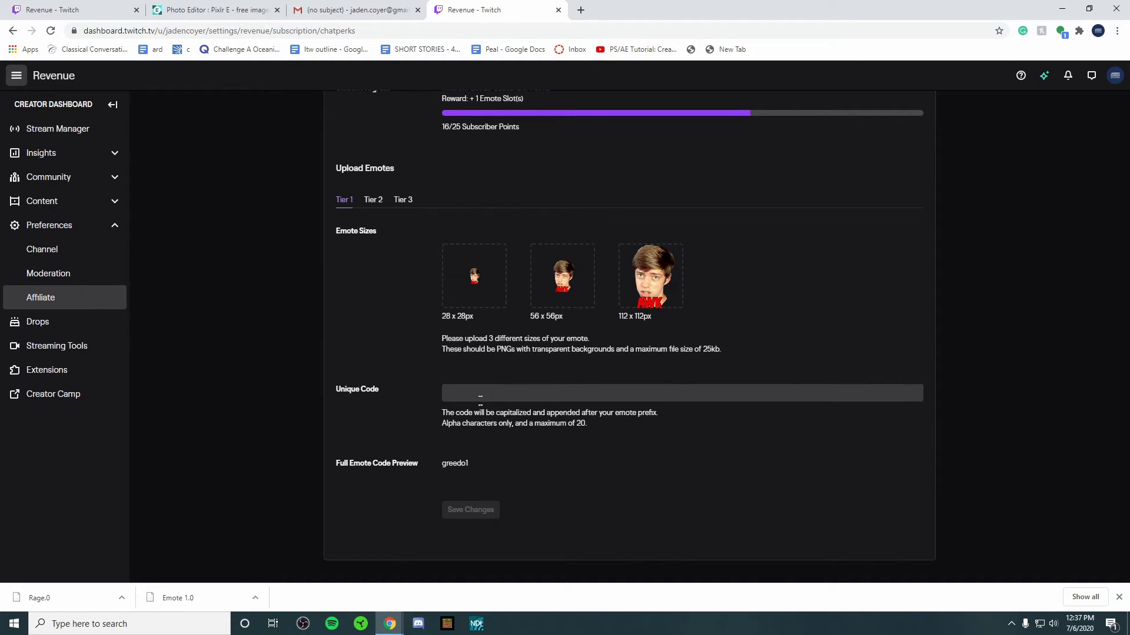
Set the new emote's unique code to AWK and save the changes.
click(478, 394)
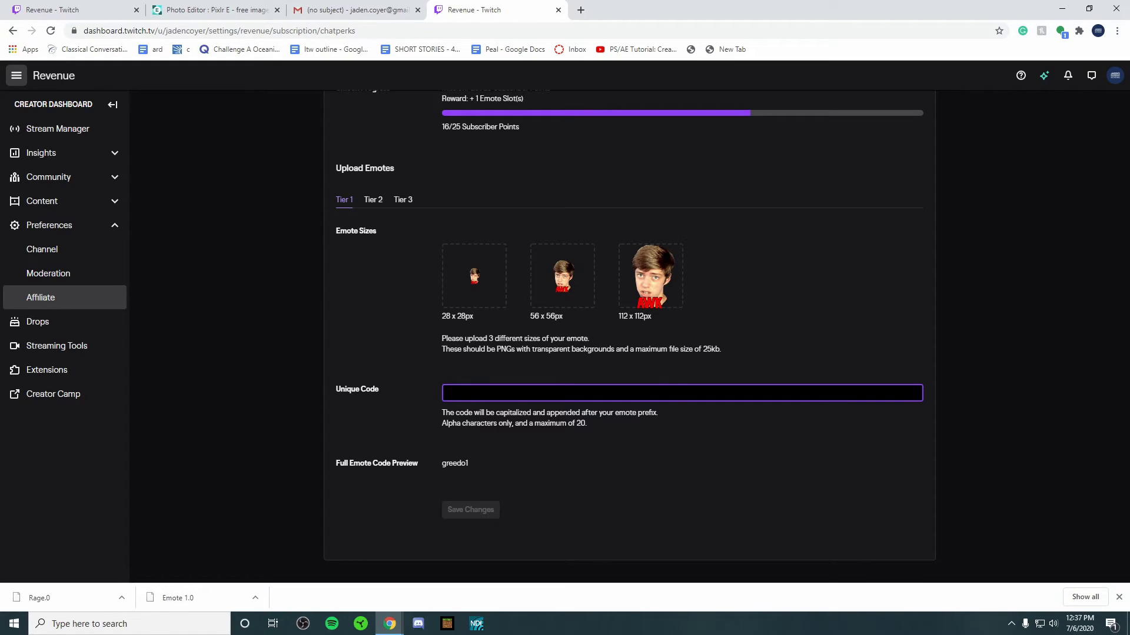
text(AWK)
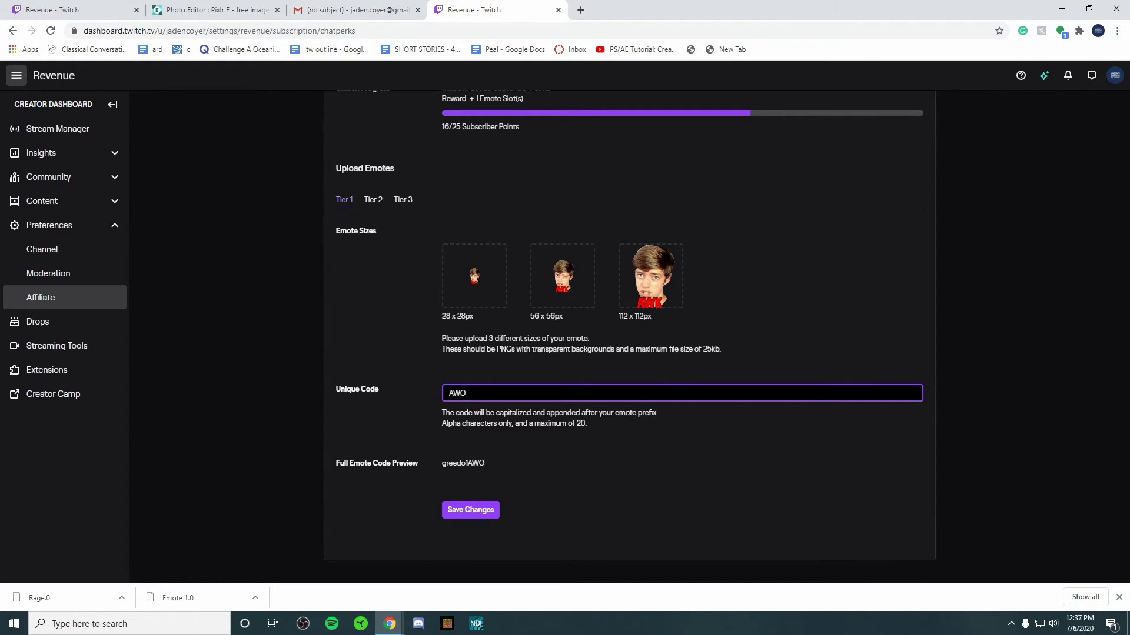
drag(489, 463, 451, 469)
click(443, 471)
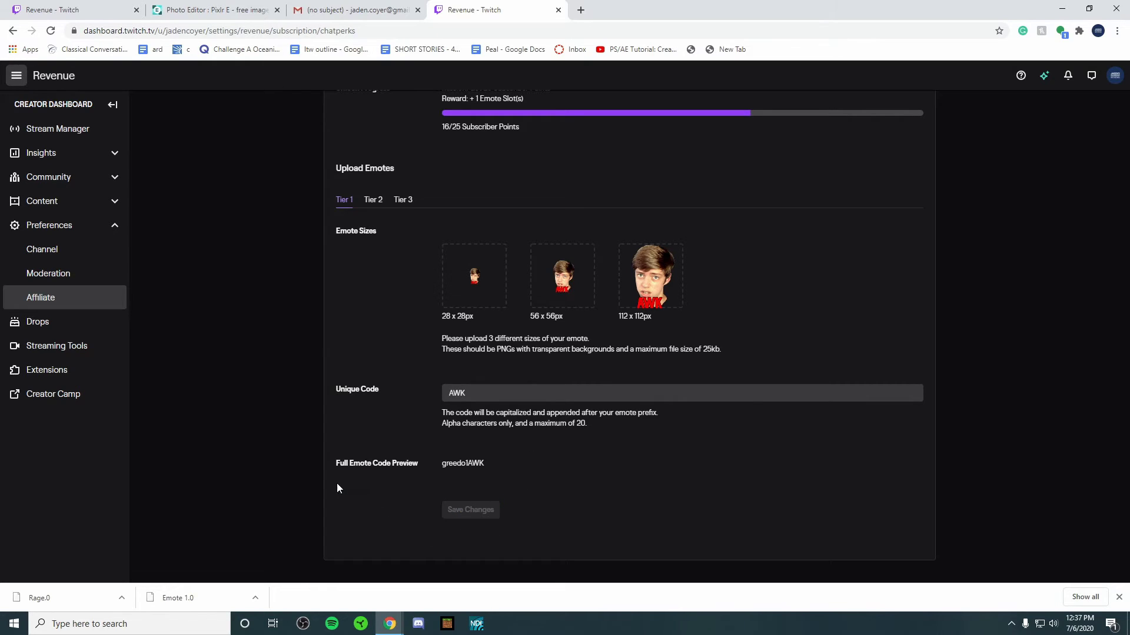
Review the Tier 1 emotes and the upload areas for the other subscription tiers.
scroll(445, 416, up, 2)
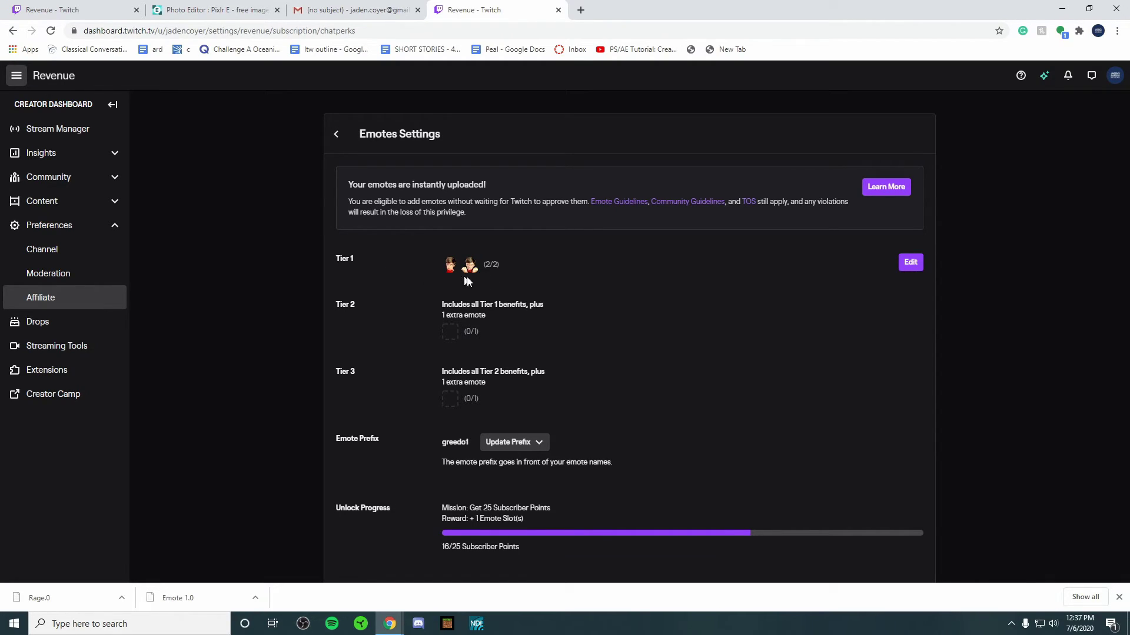
scroll(480, 353, down, 2)
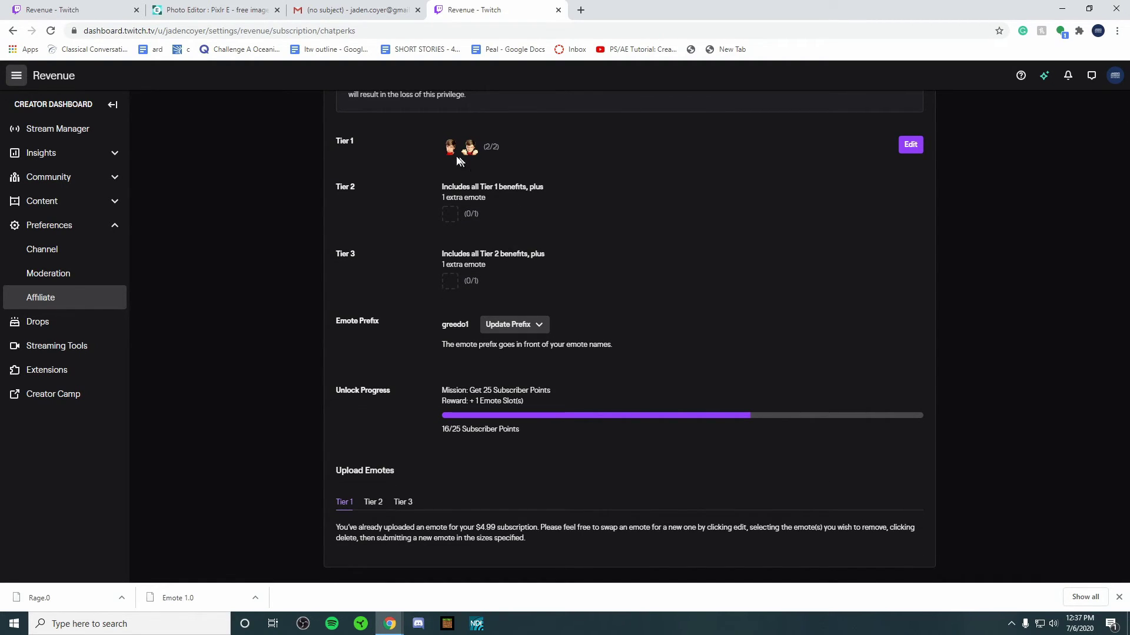
scroll(509, 357, down, 1)
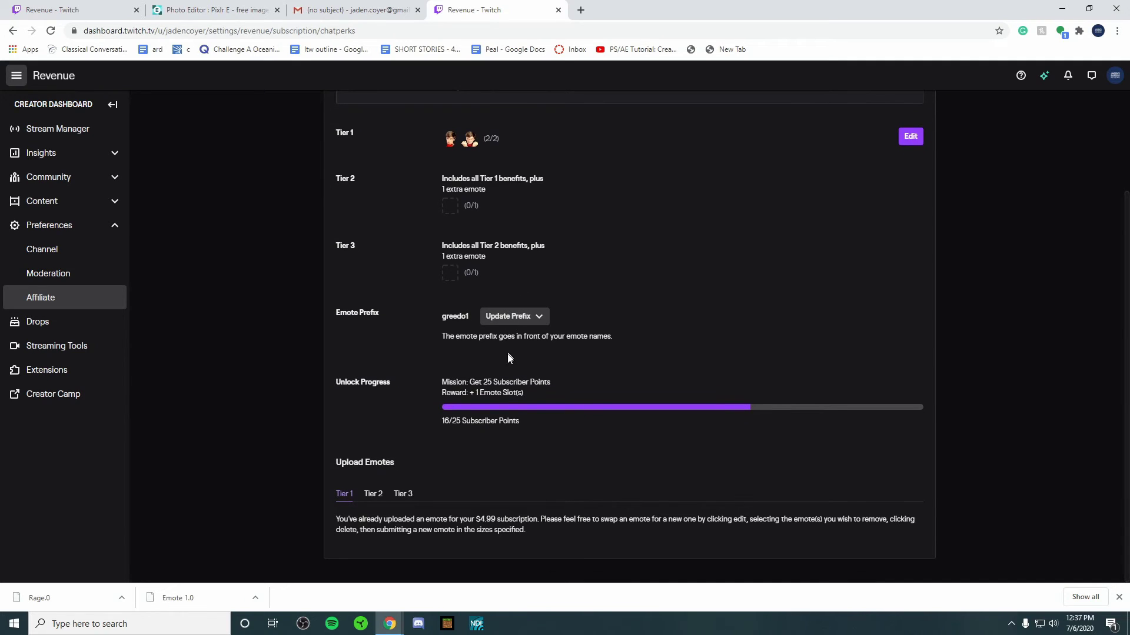
click(373, 496)
scroll(412, 507, down, 3)
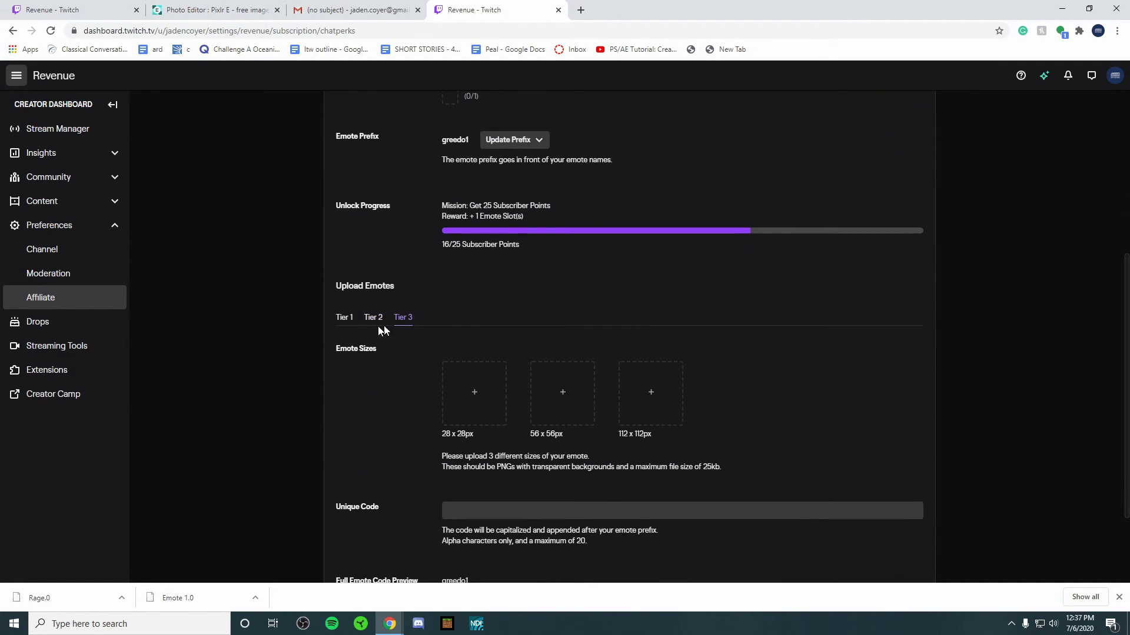
click(344, 317)
scroll(353, 321, up, 5)
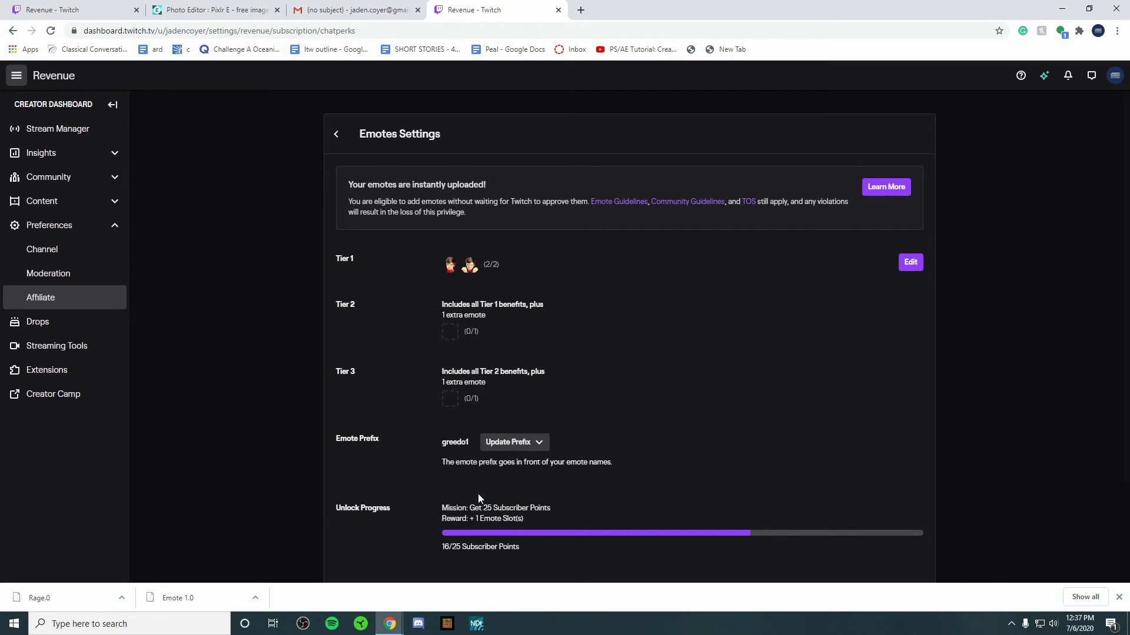